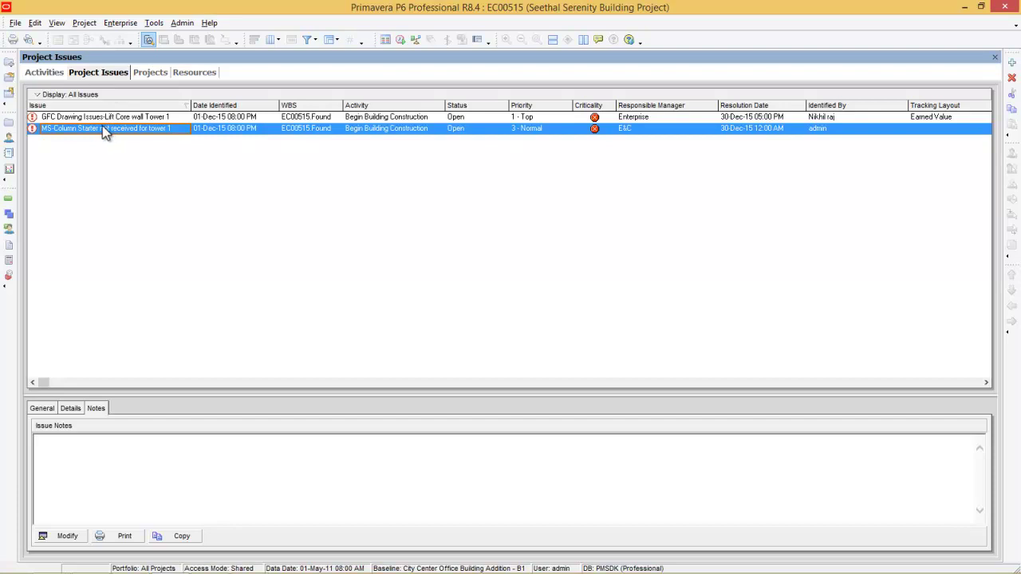
Review the GFC Drawing Issues-Lift Core wall Tower 1 issue's identified date, WBS and the activities available for it.
click(90, 121)
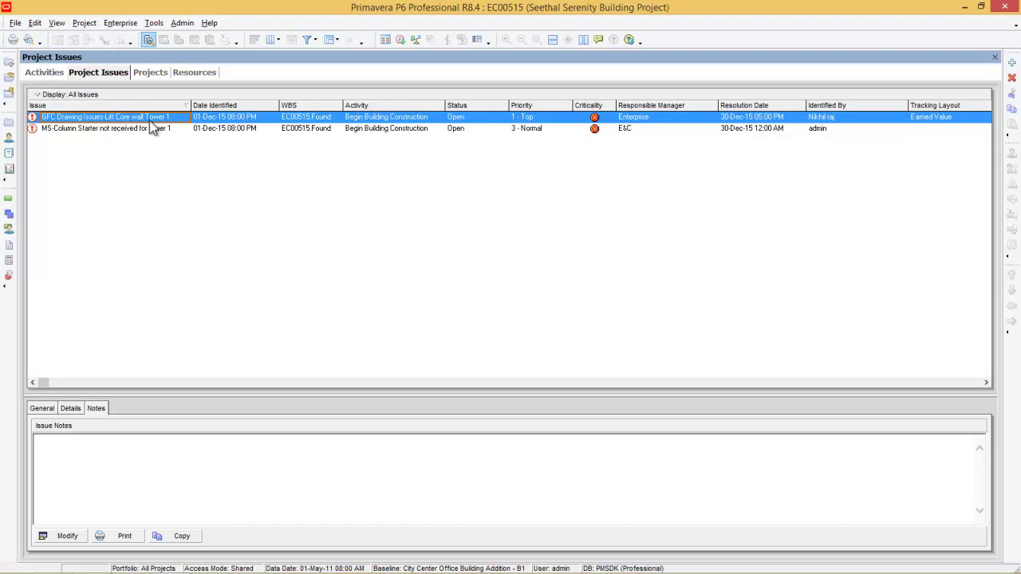
click(227, 118)
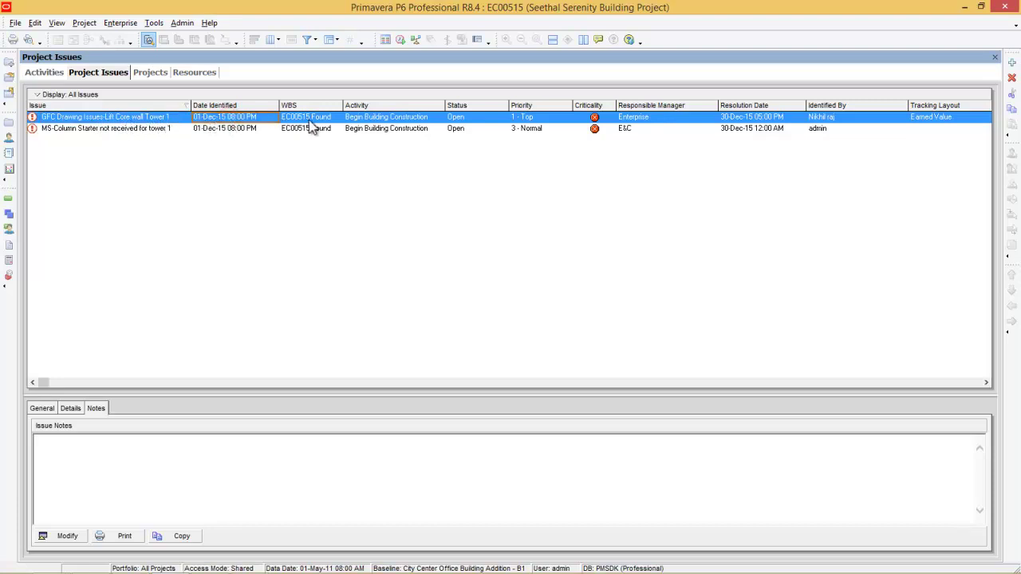
click(389, 118)
double_click(440, 117)
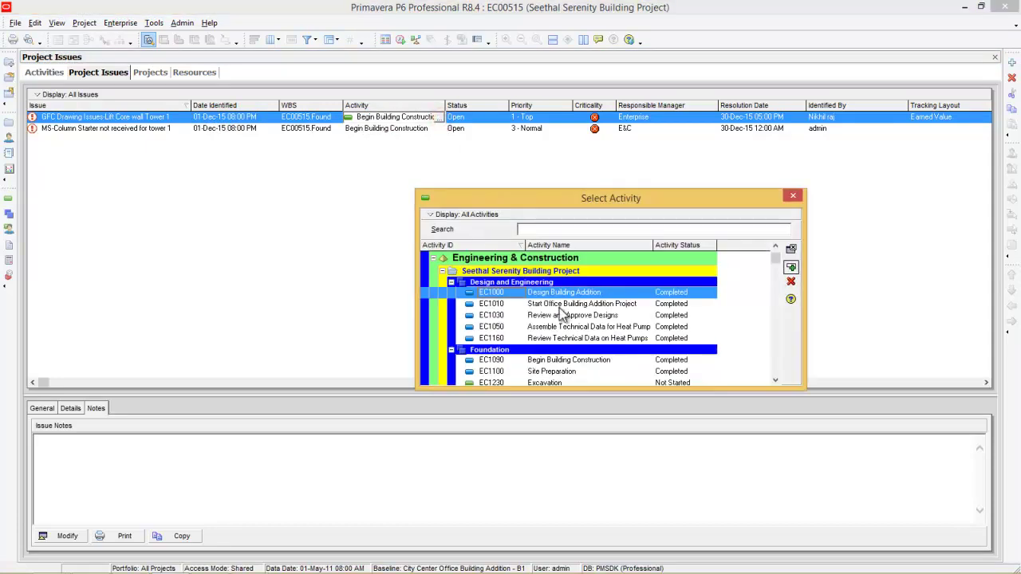
click(792, 197)
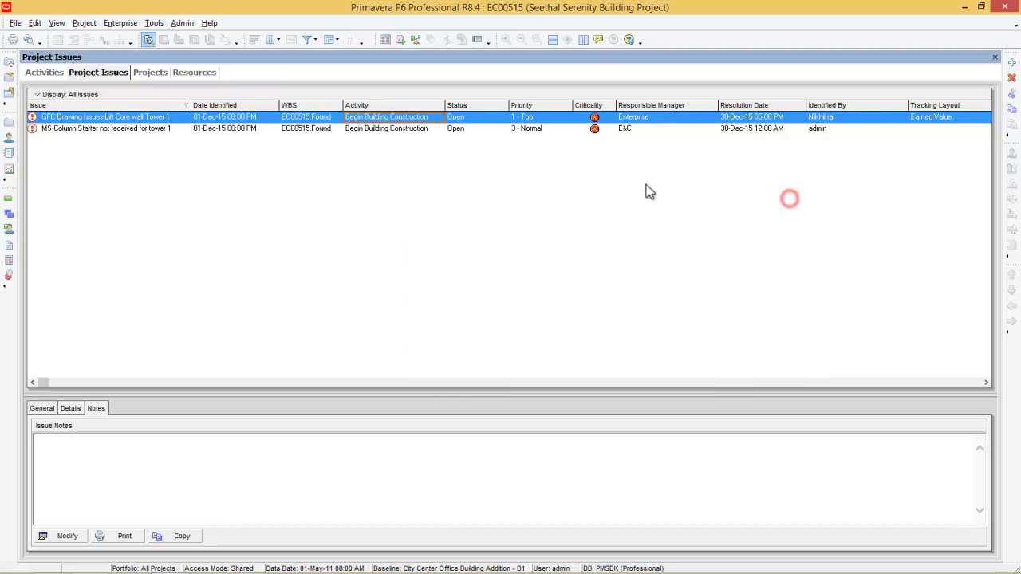
Review the status, priority and criticality options available for the GFC Drawing Issues-Lift Core wall Tower 1 issue.
click(501, 119)
click(502, 117)
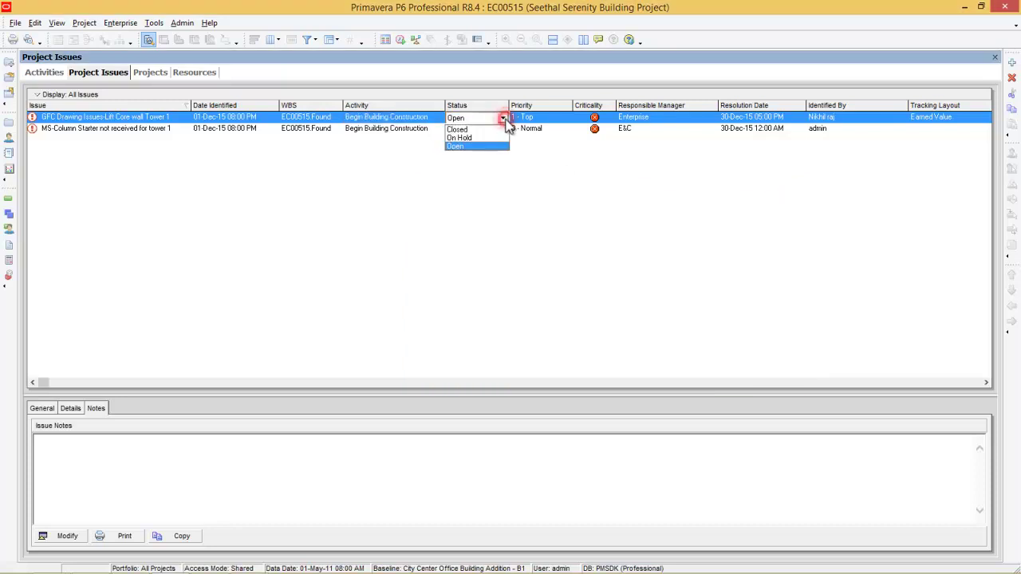
click(490, 162)
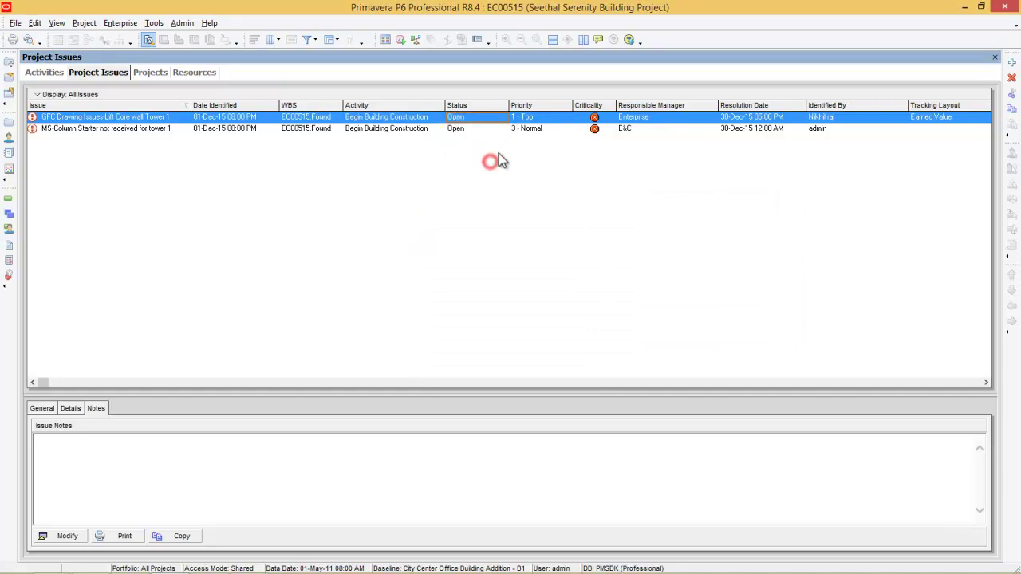
click(547, 118)
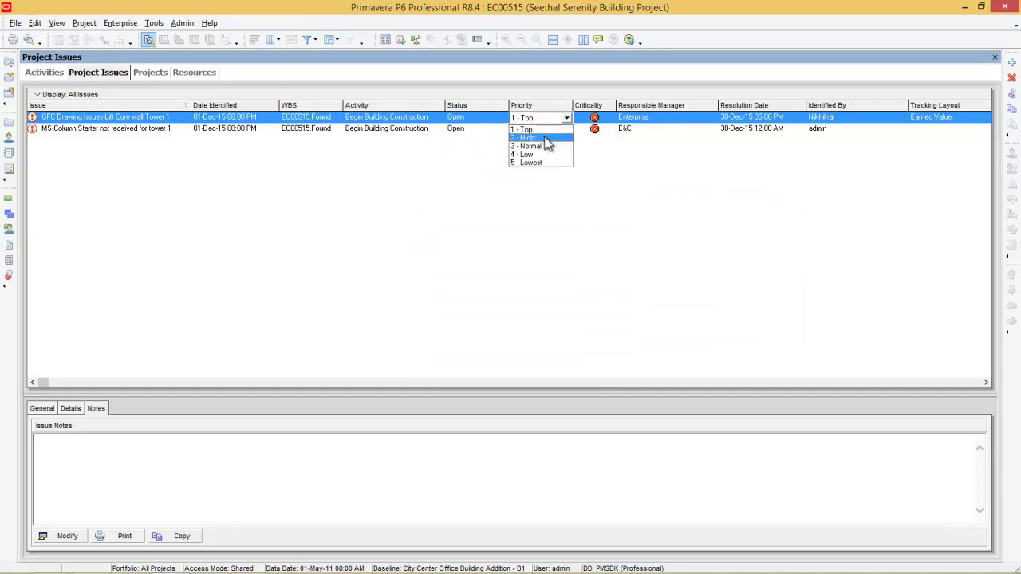
click(587, 185)
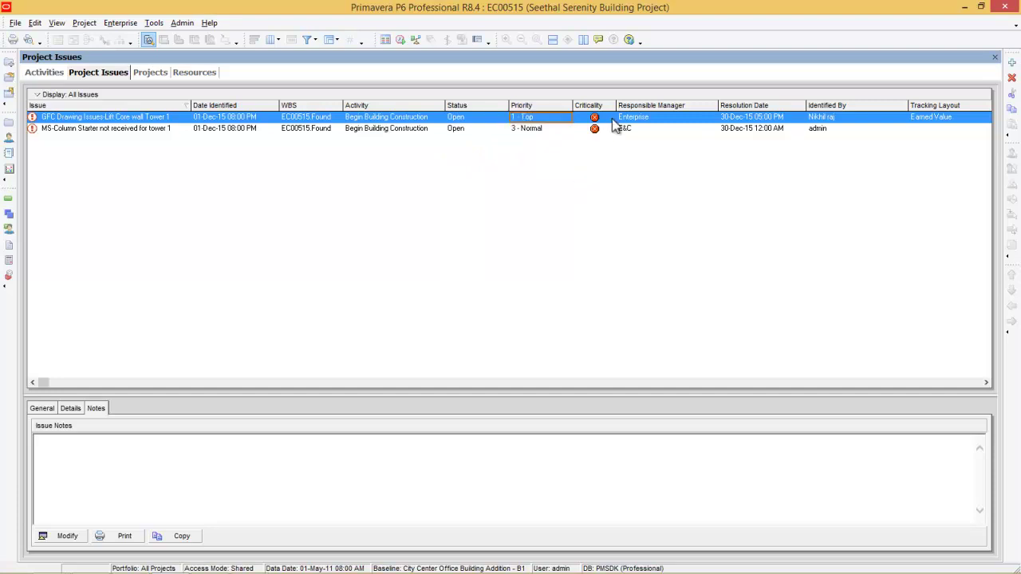
click(610, 118)
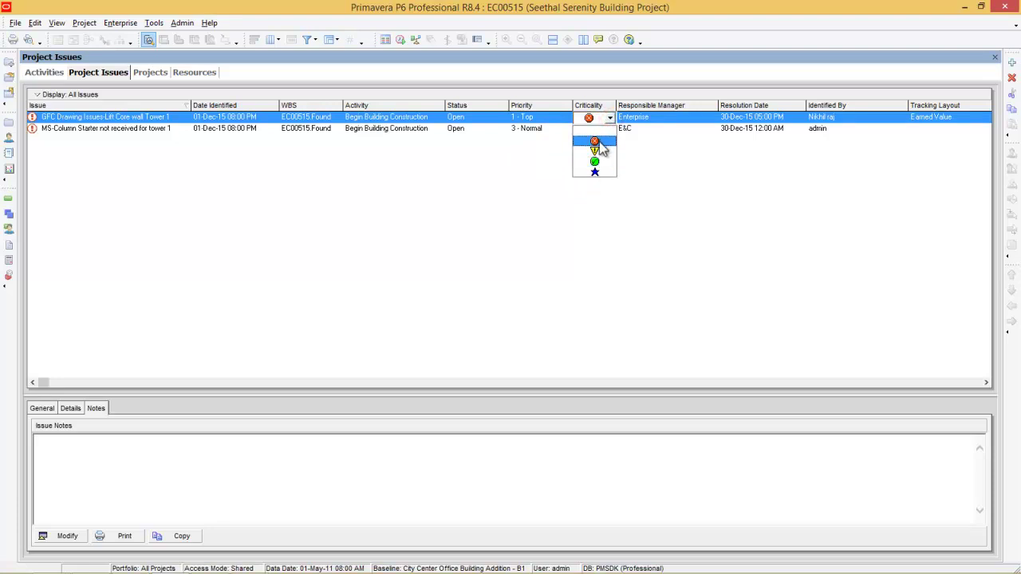
click(598, 142)
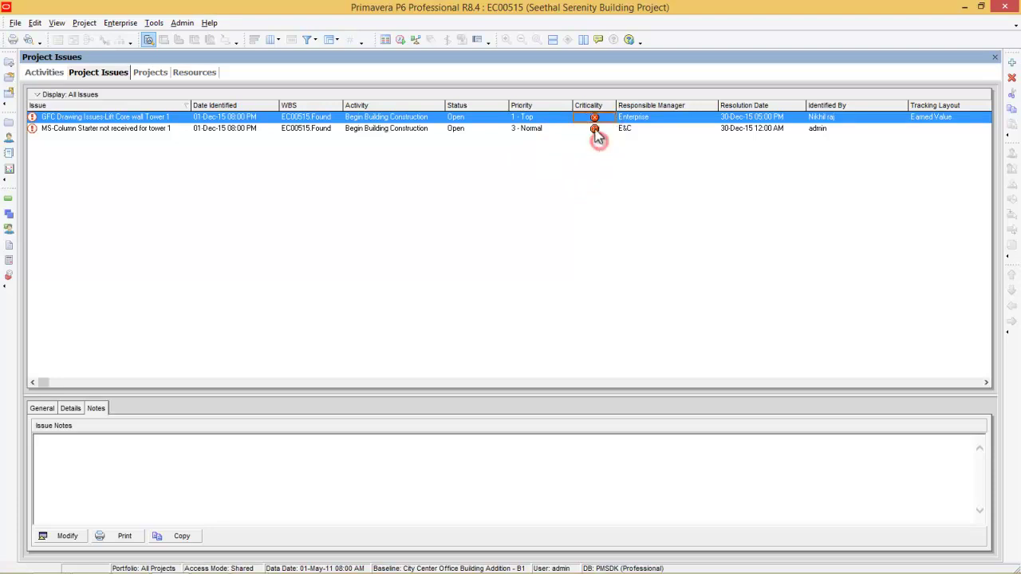
Review the responsible manager choices for the GFC drawing issue without changing the assignment.
click(707, 118)
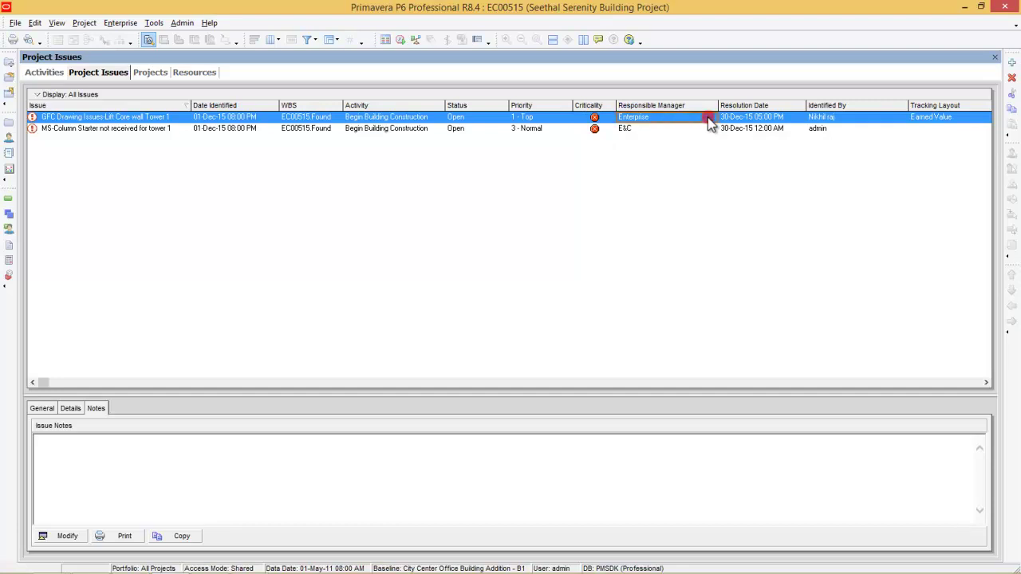
click(711, 118)
click(441, 339)
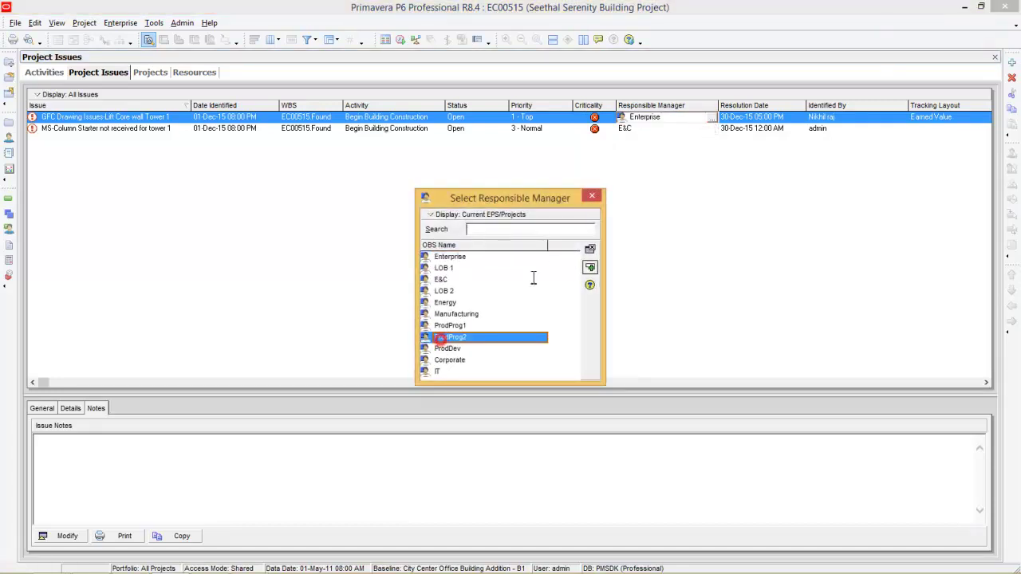
click(591, 195)
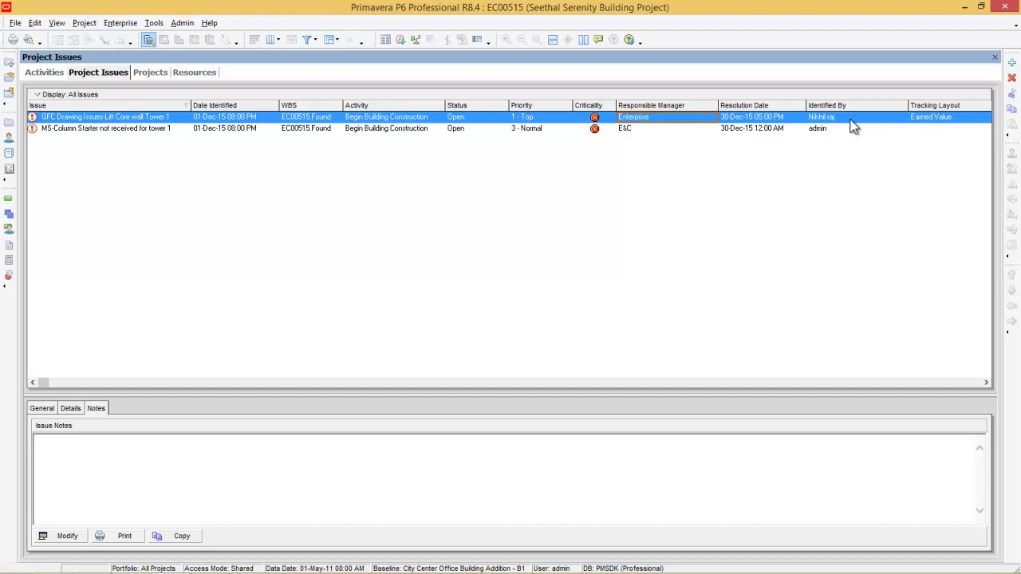
click(98, 118)
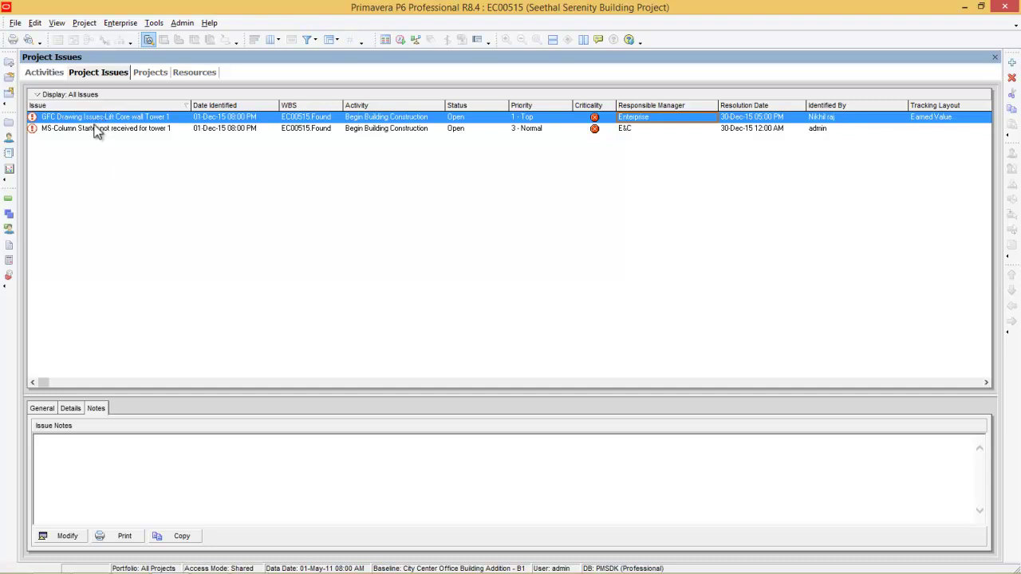
Add a project issue named "Column cube failure in tower 1 basement coloumns" with 01-Jan-16 as its identified date.
click(1011, 63)
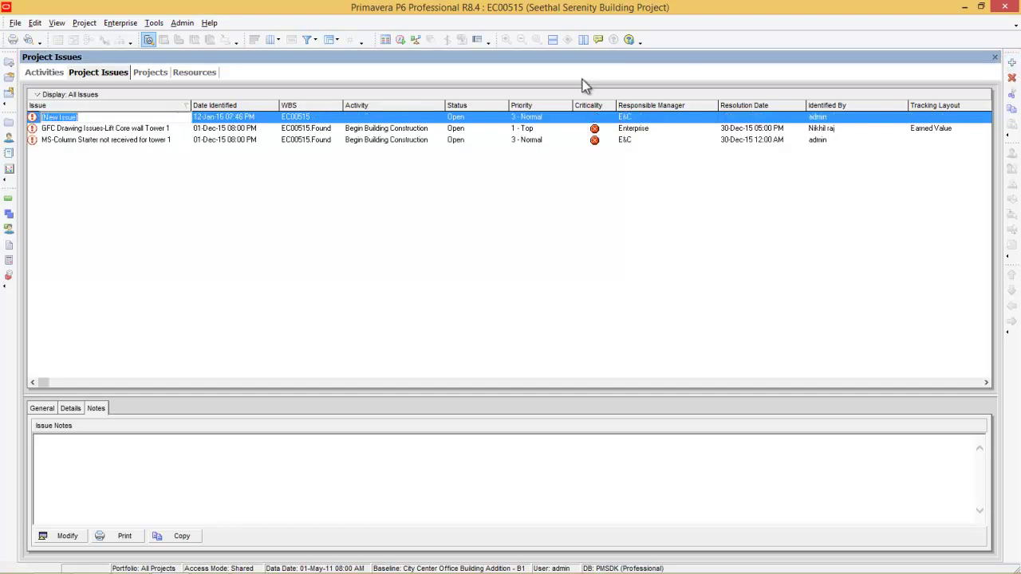
text(Column cube failure in tower 1 basement coloumn)
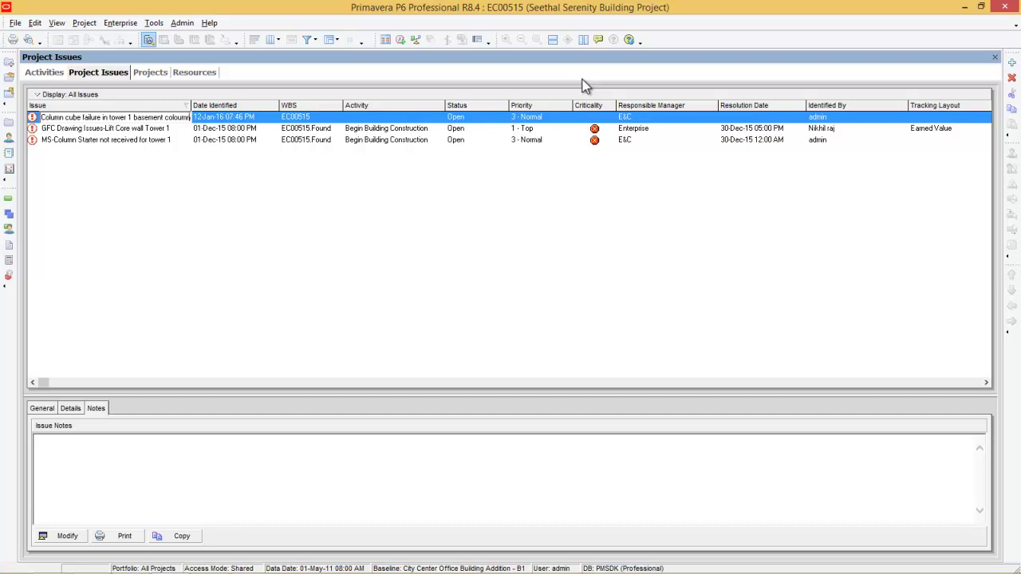
key(Return)
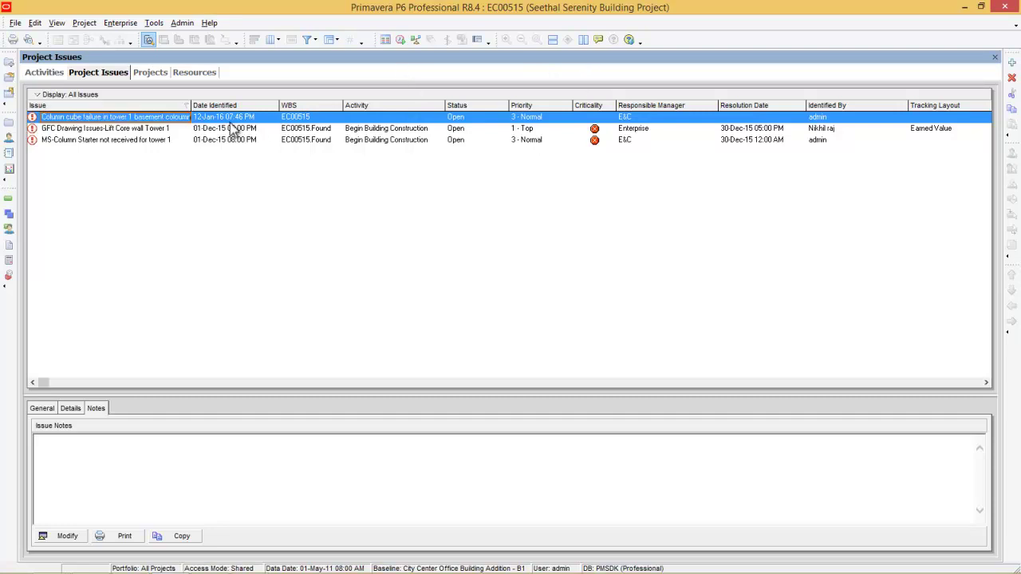
click(271, 117)
click(274, 117)
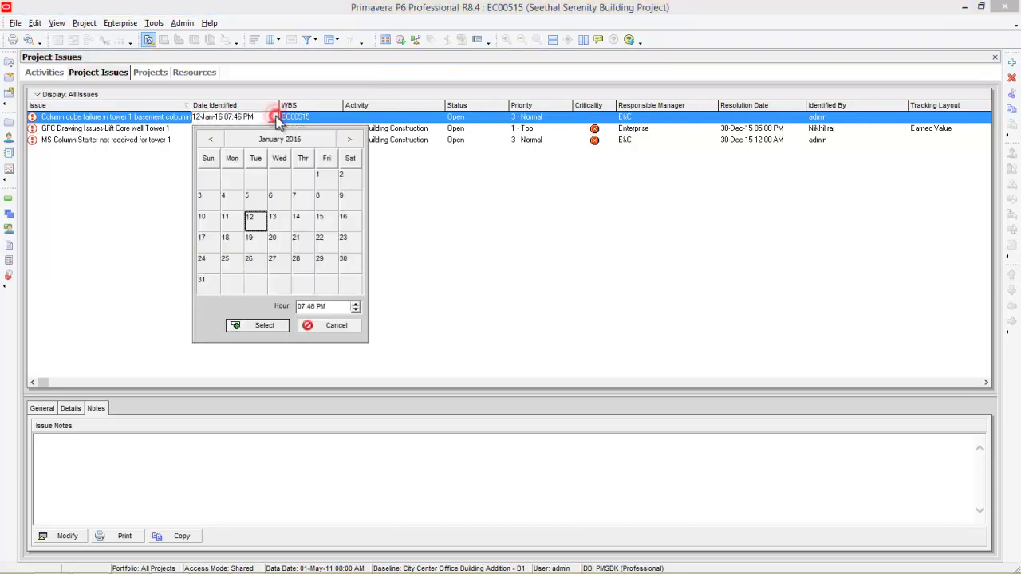
double_click(322, 176)
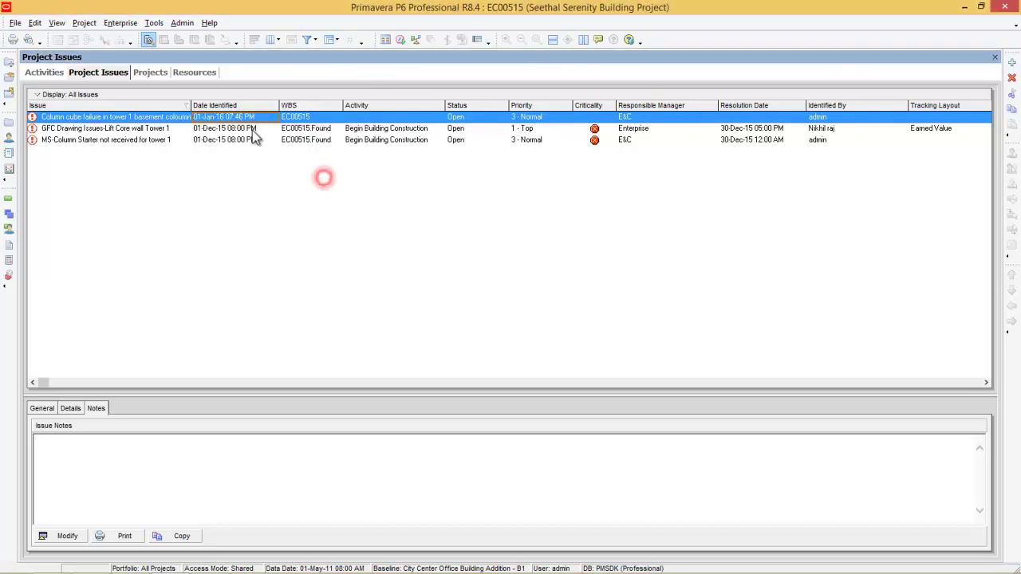
Assign activity EC1000 Design Building Addition to the column cube failure issue.
click(705, 119)
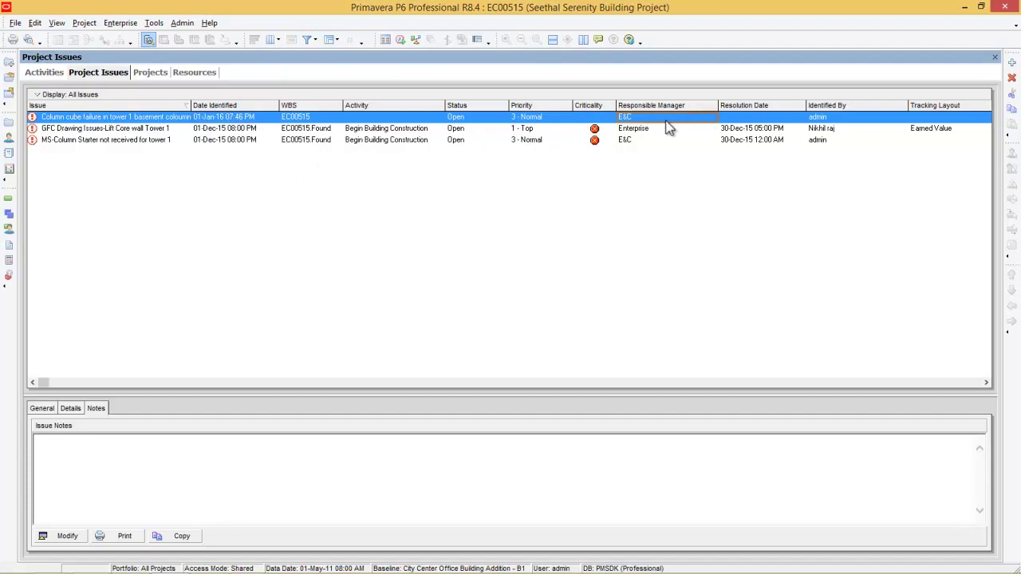
click(415, 119)
click(439, 118)
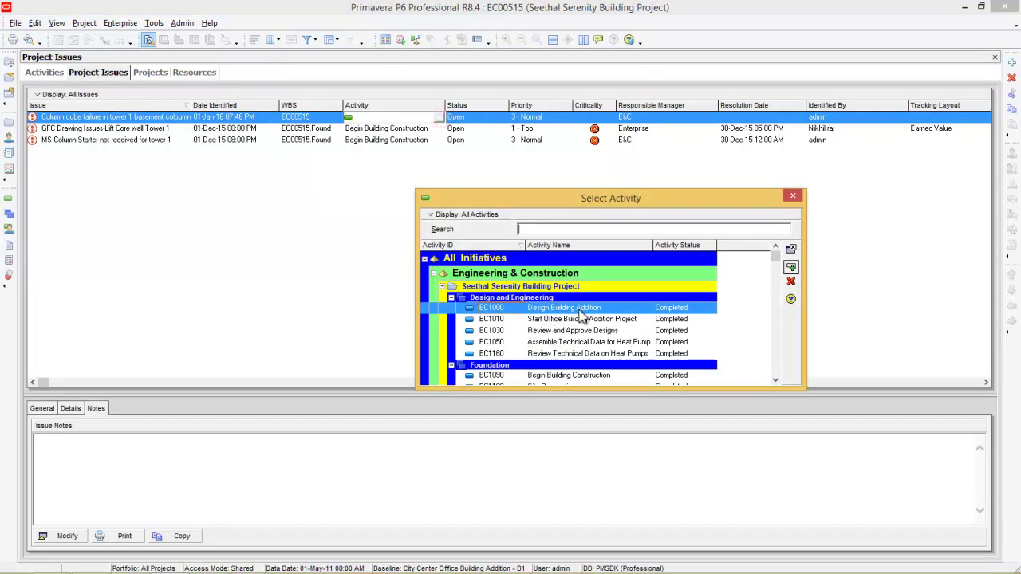
double_click(578, 309)
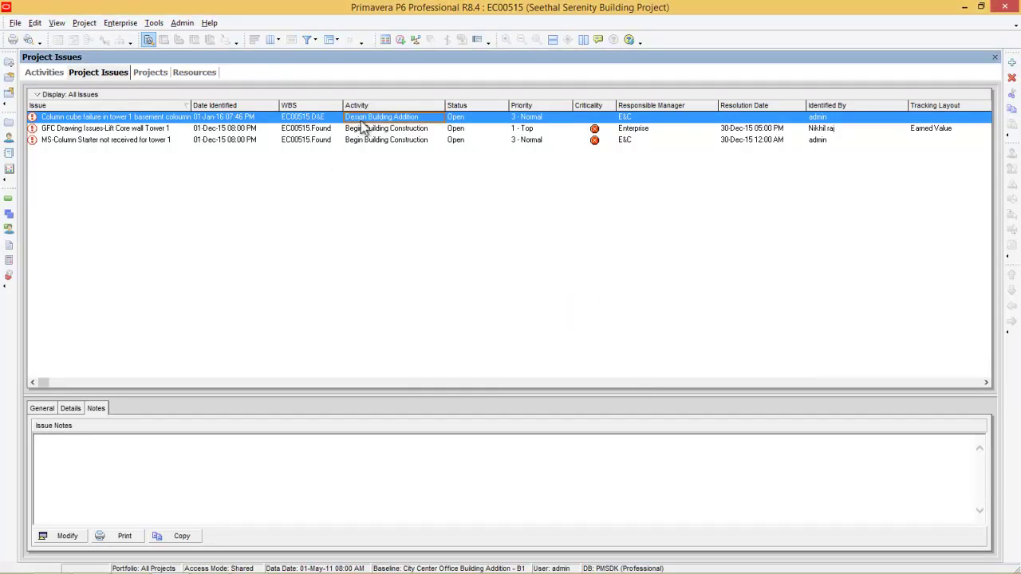
Set the column cube failure issue's status to Open and its priority to 2 - High.
click(496, 118)
click(496, 118)
click(486, 146)
click(550, 119)
click(550, 119)
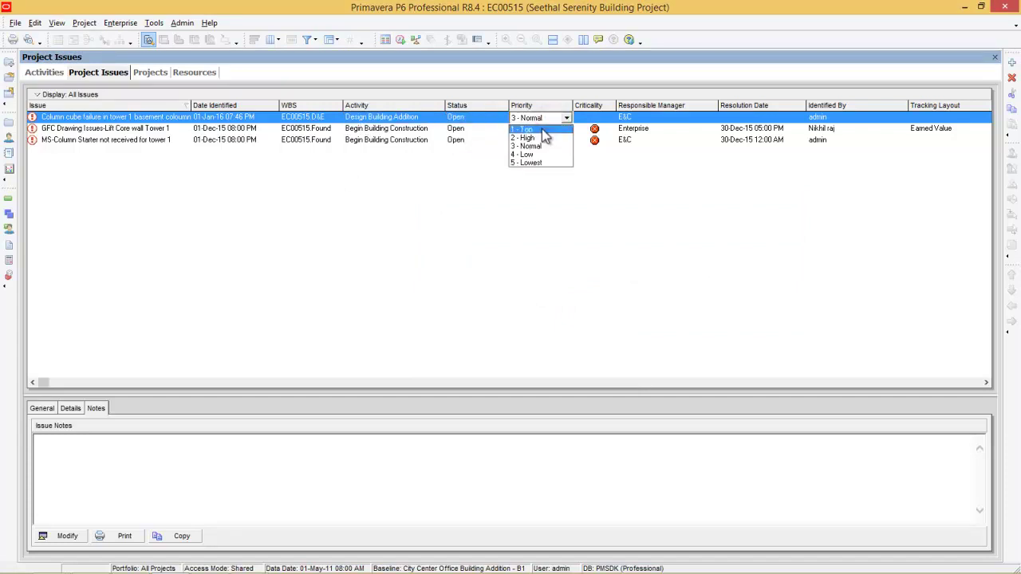
click(538, 139)
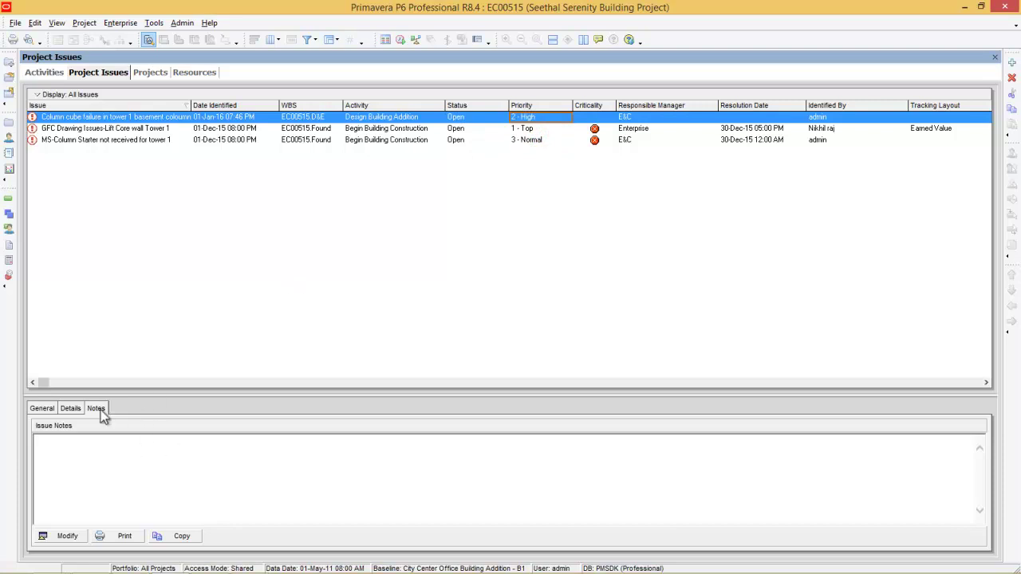
Write the column cube failure issue's notes: "additional streghthening methodologies need to be followed" and, in a separate paragraph, "carbon wrapping is suggested solution".
click(67, 536)
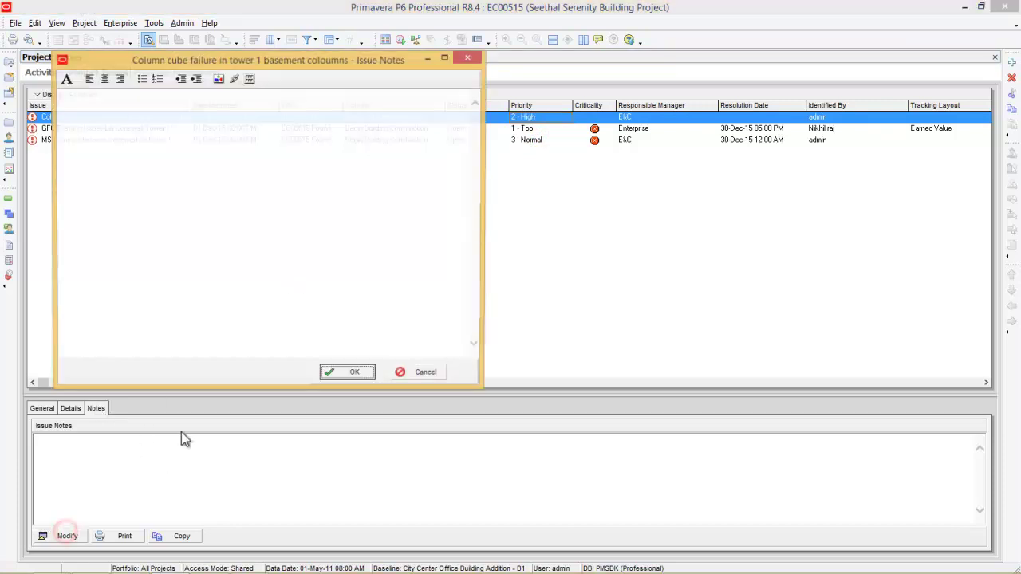
click(224, 183)
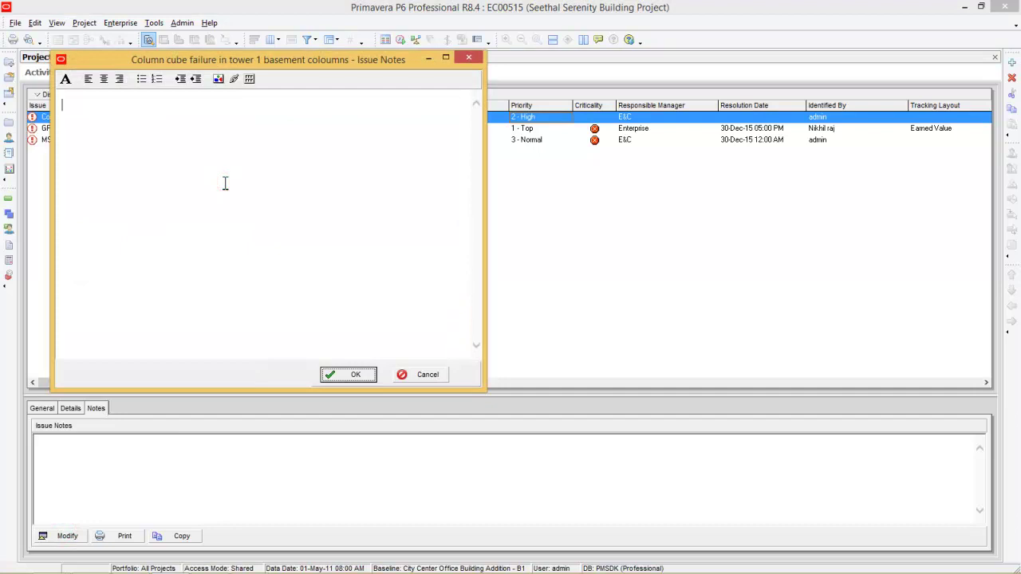
text(additional streghthening me)
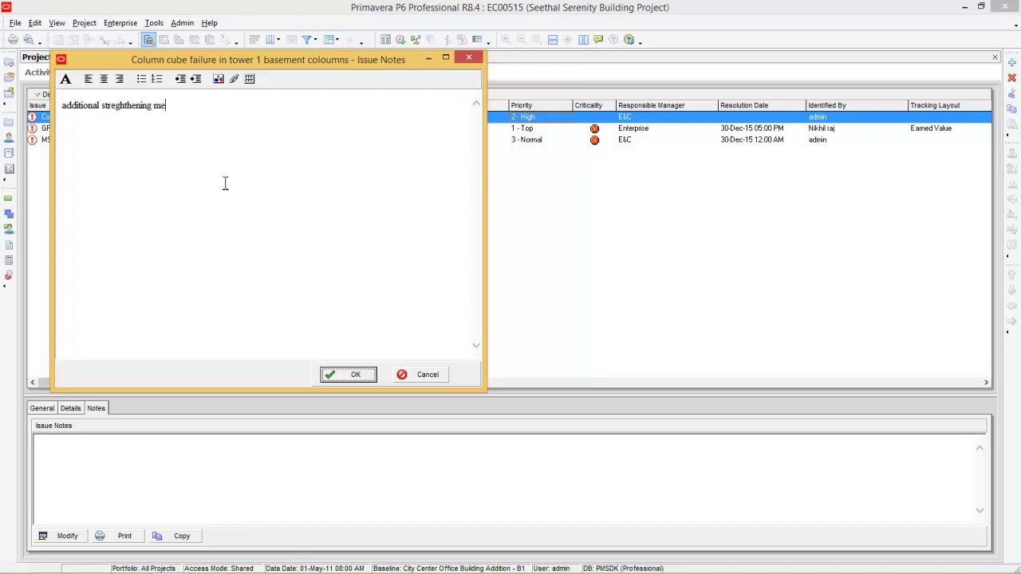
text(thodologies need to be fol)
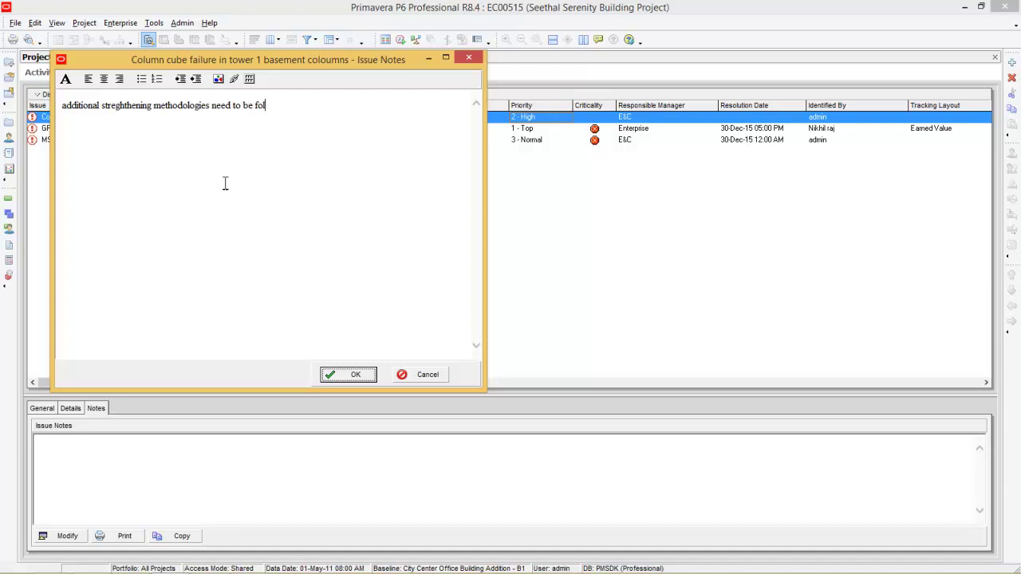
text(lowed  carbon wrapping is suggested)
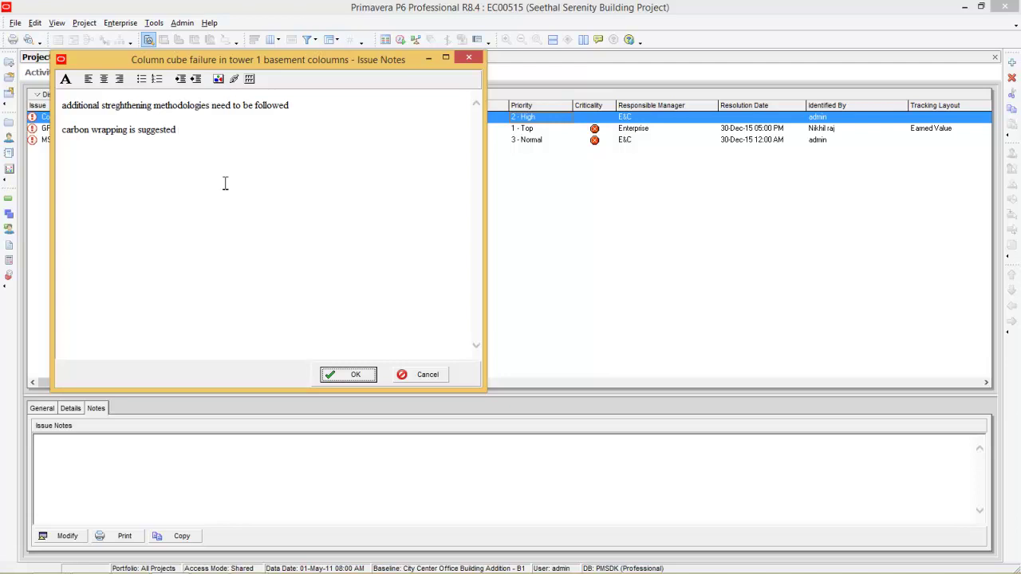
text( solution)
click(356, 375)
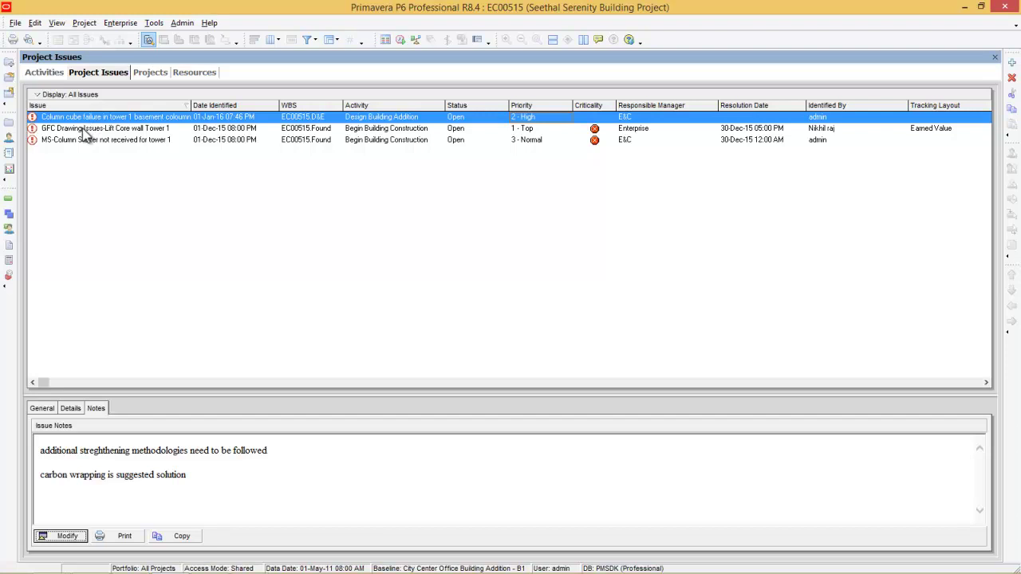
Open the list of project thresholds for the Seethal Serenity Building Project.
click(85, 23)
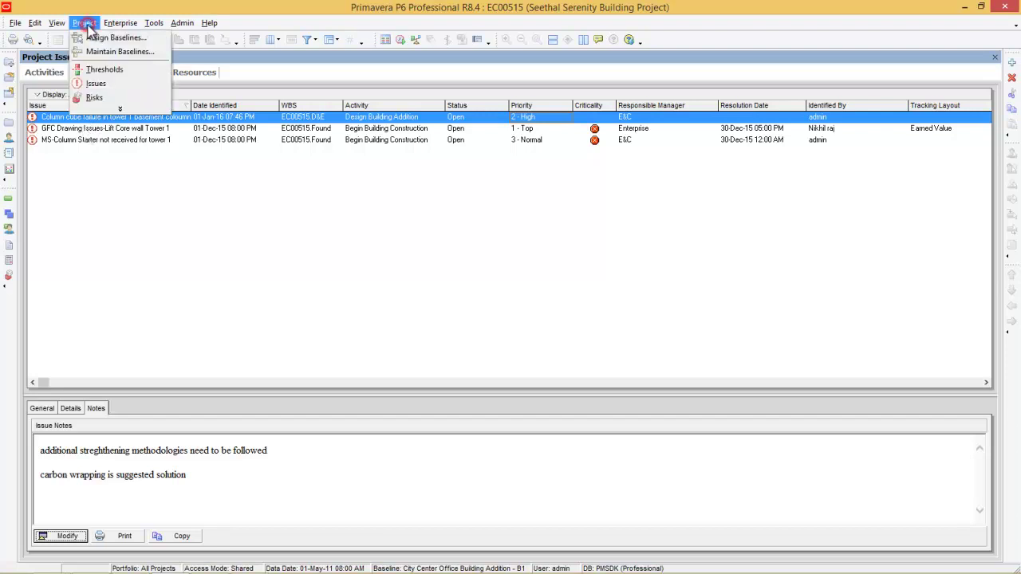
click(99, 72)
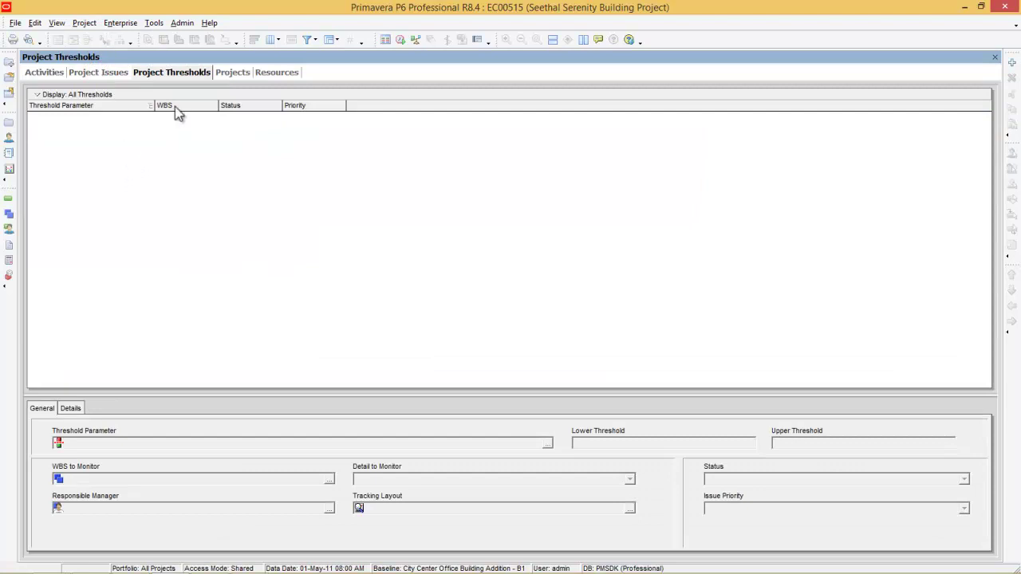
Examine the Cost Performance Index of the Review and Approve Designs and Site Preparation activities in the project's activity table.
click(45, 71)
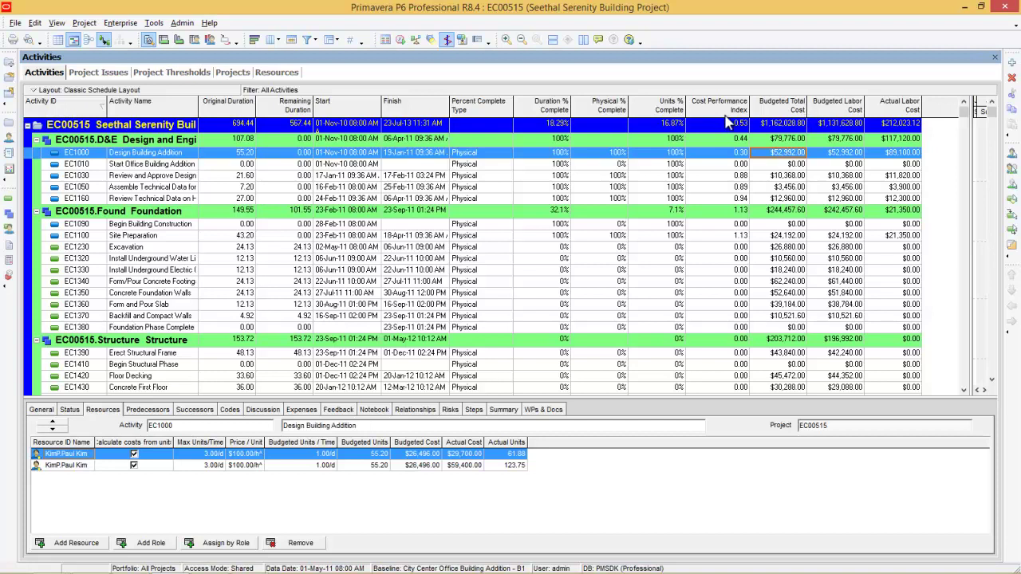
click(738, 176)
click(739, 236)
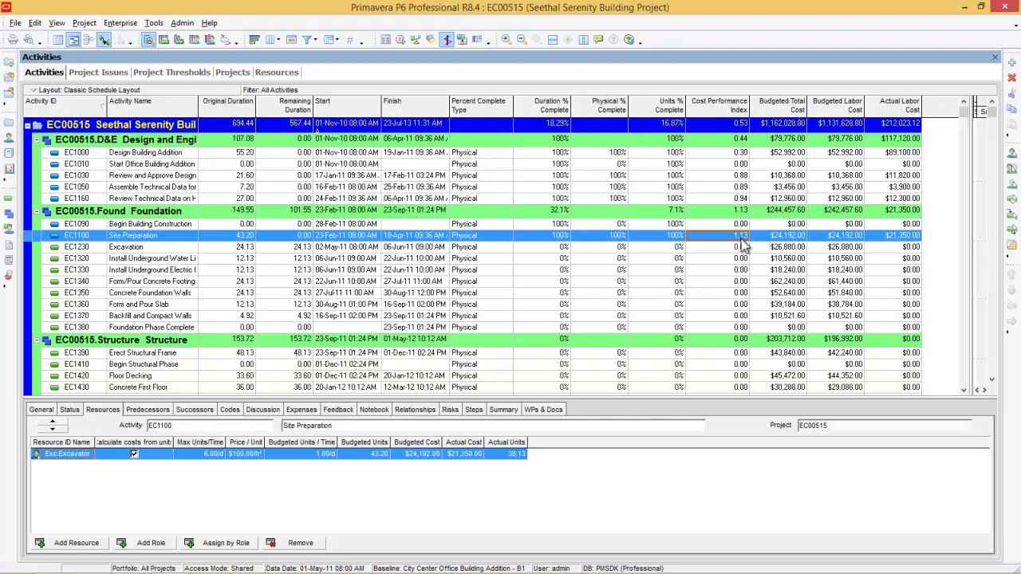
click(741, 176)
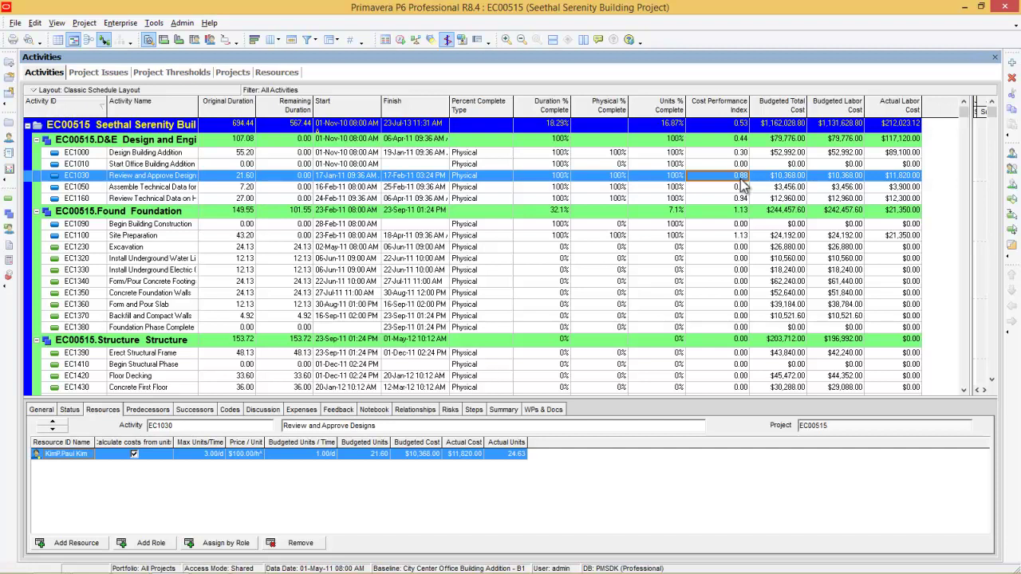
Compare the Cost Performance Index of the Review and Approve Designs activity with the two heat pump technical data activities.
click(732, 187)
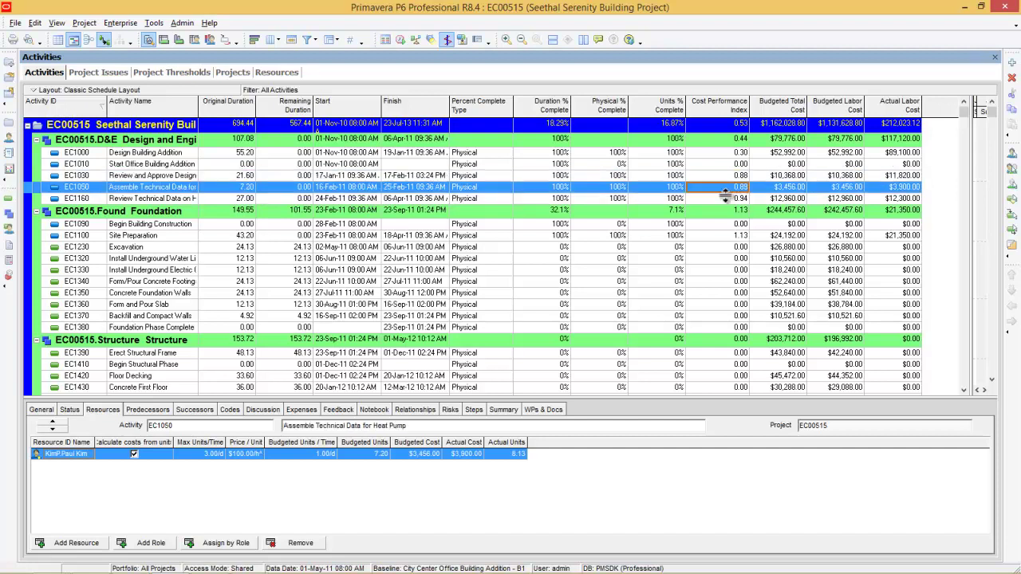
click(728, 176)
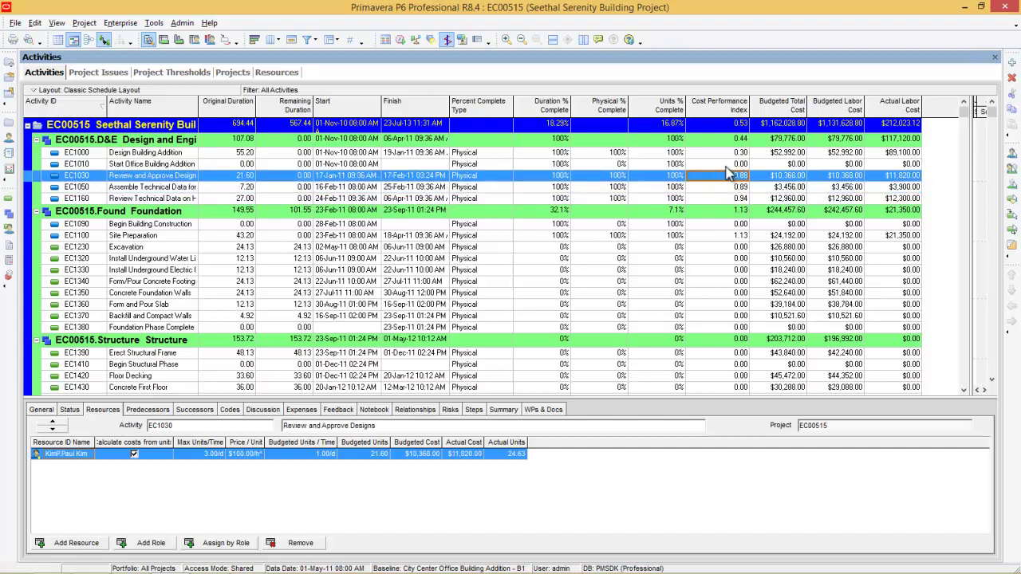
click(726, 188)
click(725, 199)
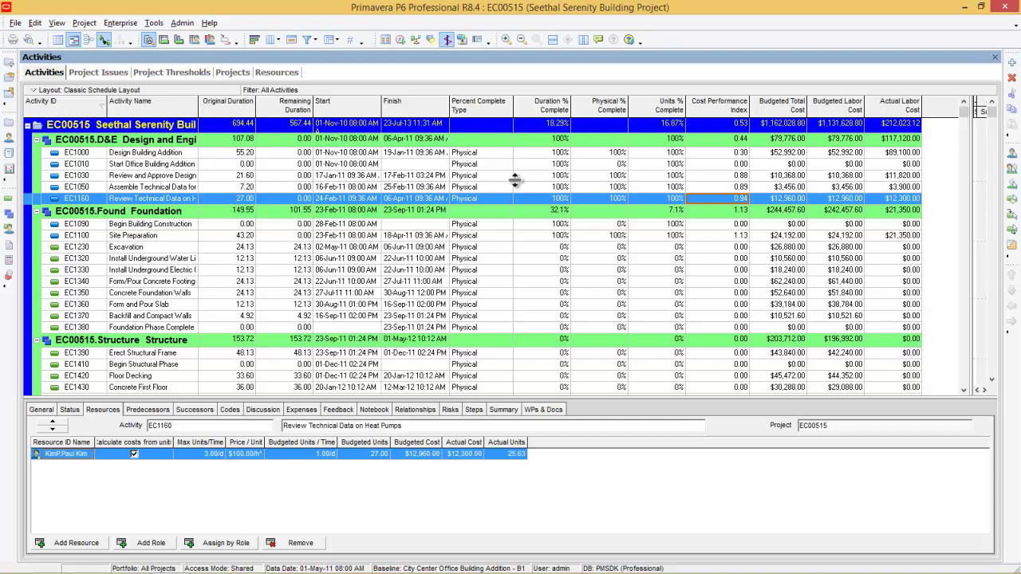
Add a project threshold with the parameter CPI - Cost Performance Index (ratio) and priority 2 - High.
click(181, 73)
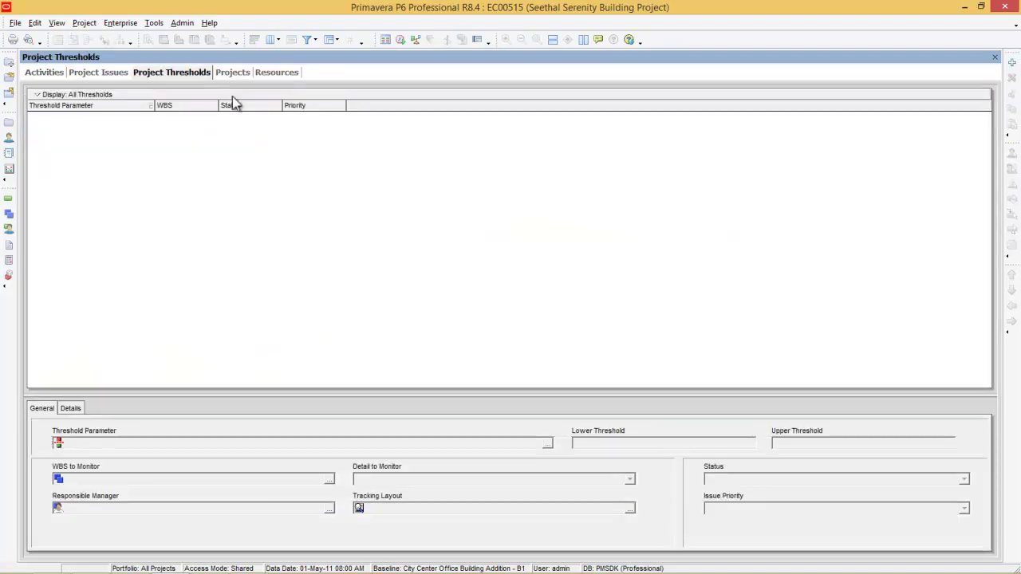
click(1012, 64)
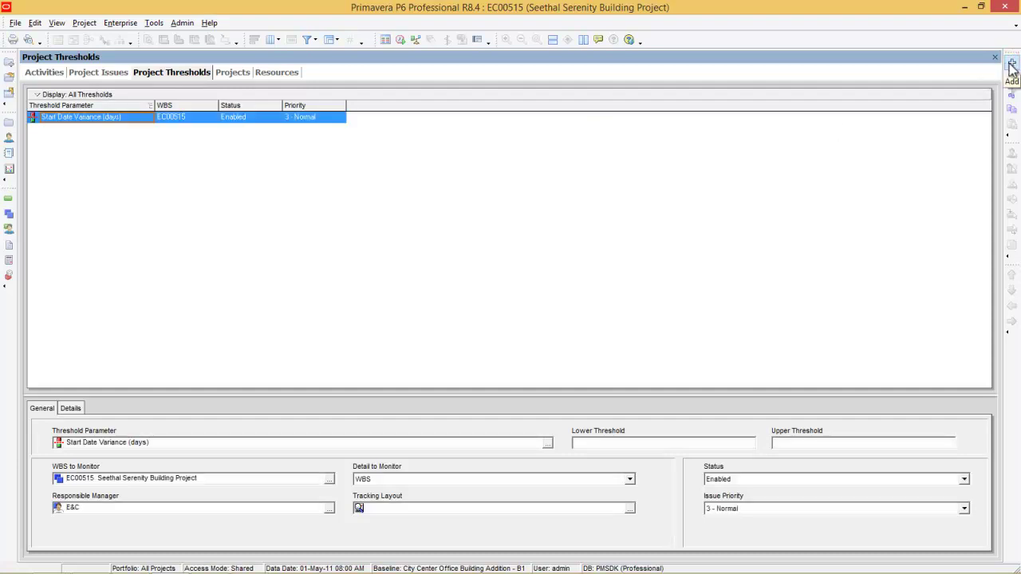
click(144, 117)
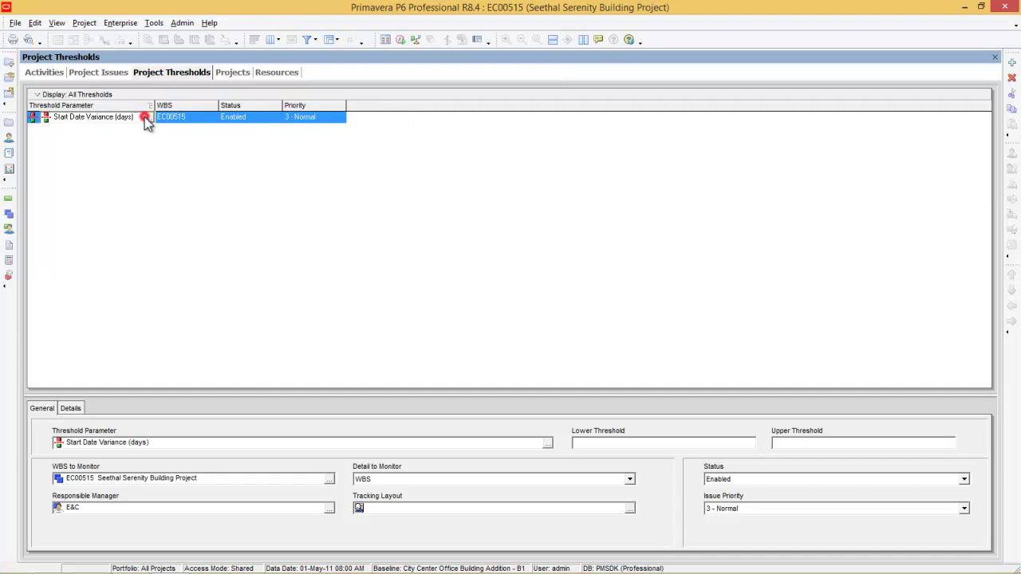
click(146, 117)
click(466, 280)
click(466, 292)
click(468, 303)
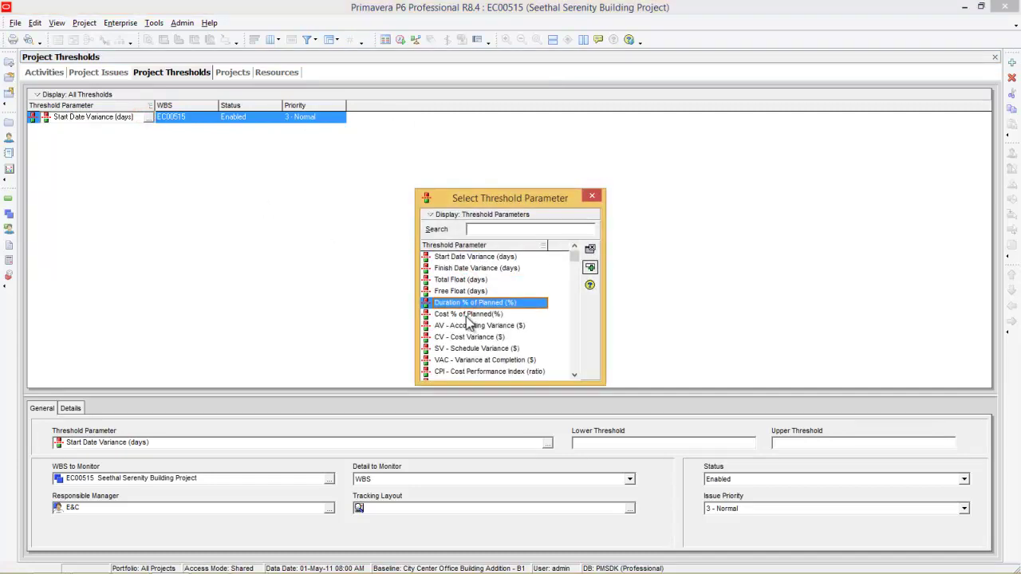
click(458, 372)
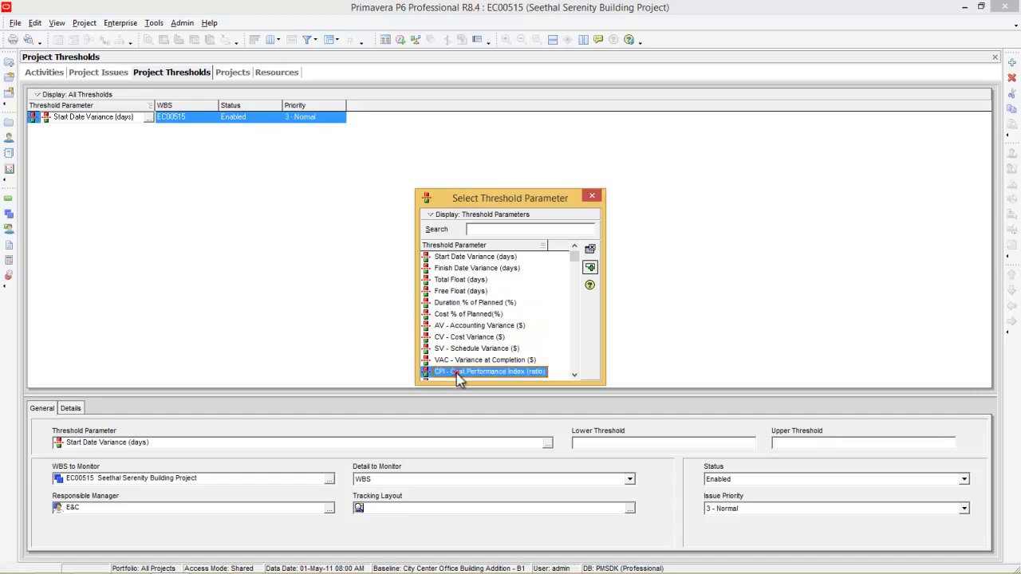
click(590, 267)
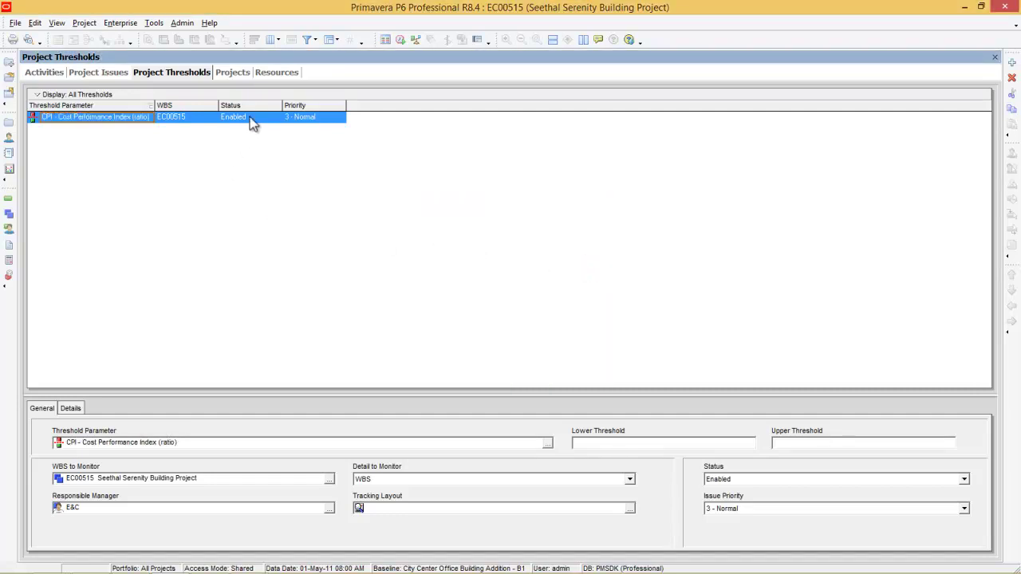
click(312, 118)
click(310, 138)
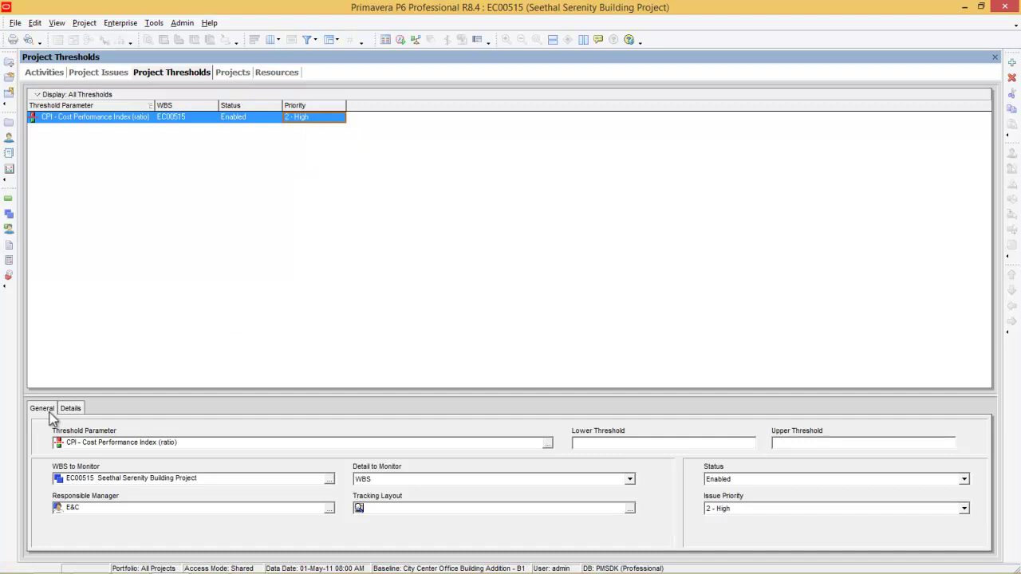
Set the cost performance threshold's lower limit to -1.0 and its upper limit to 0.1.
click(604, 442)
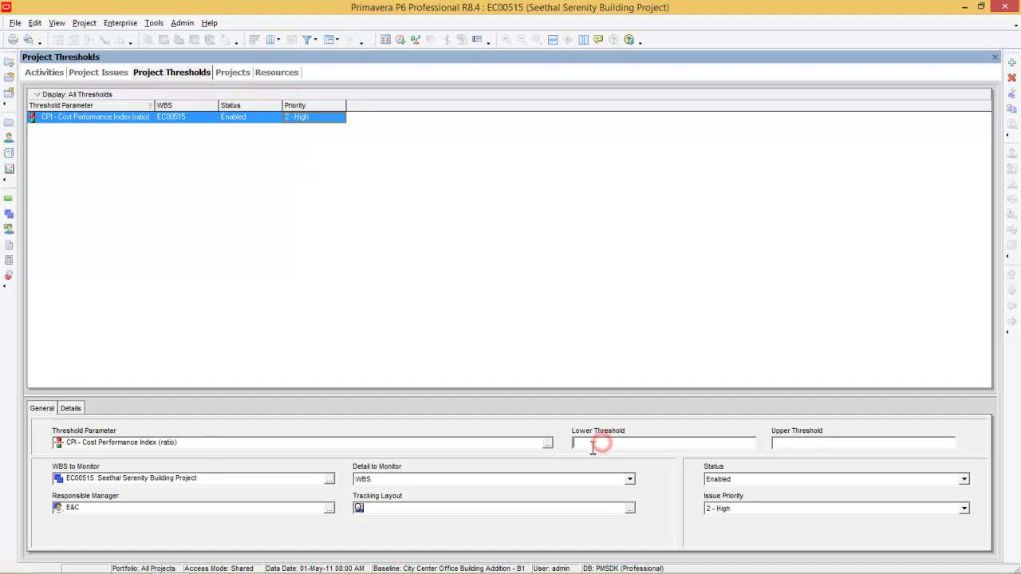
click(734, 444)
click(588, 444)
click(785, 445)
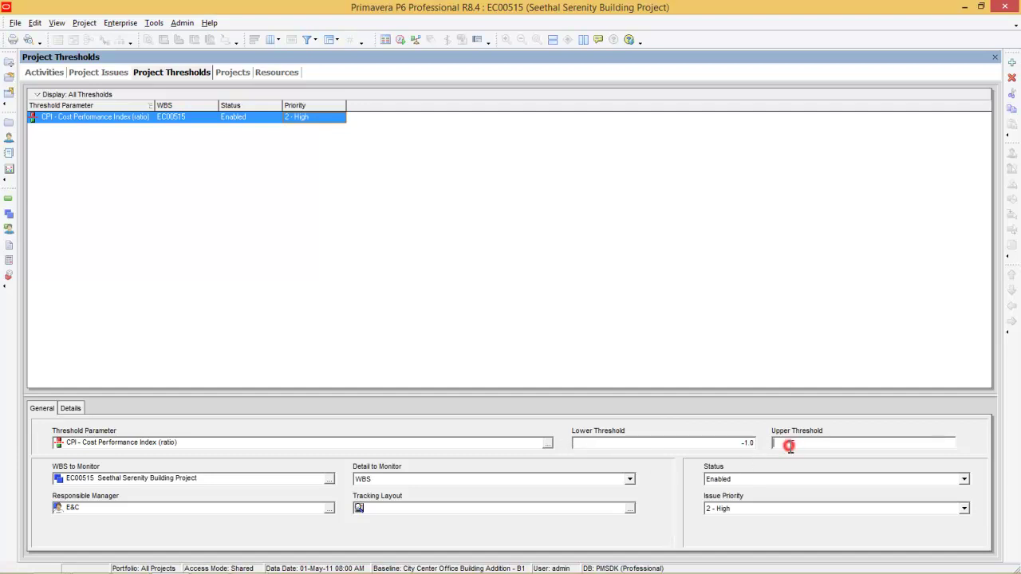
text(0.1)
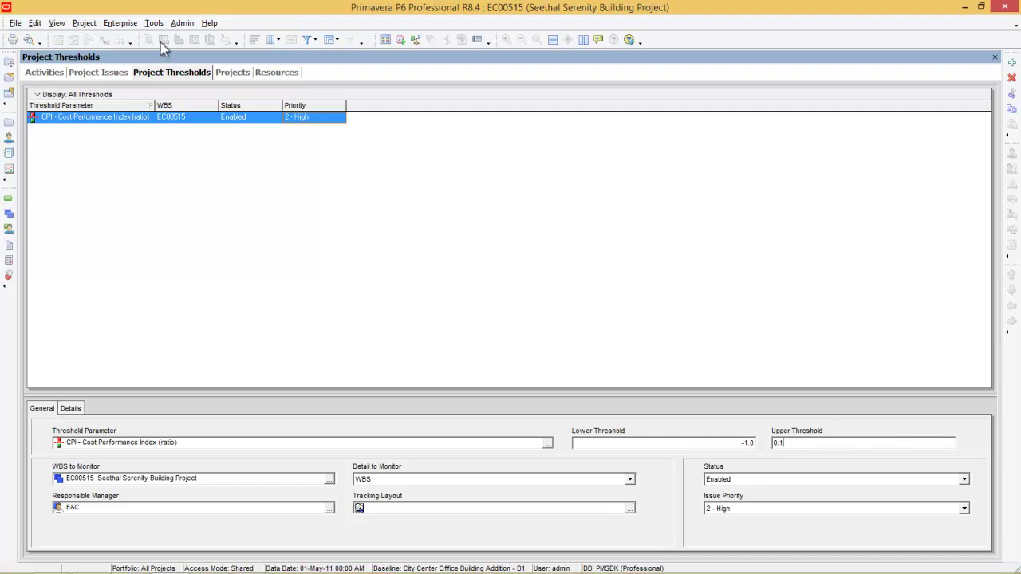
Monitor the project's thresholds using the original threshold monitor windows to generate issues.
click(154, 23)
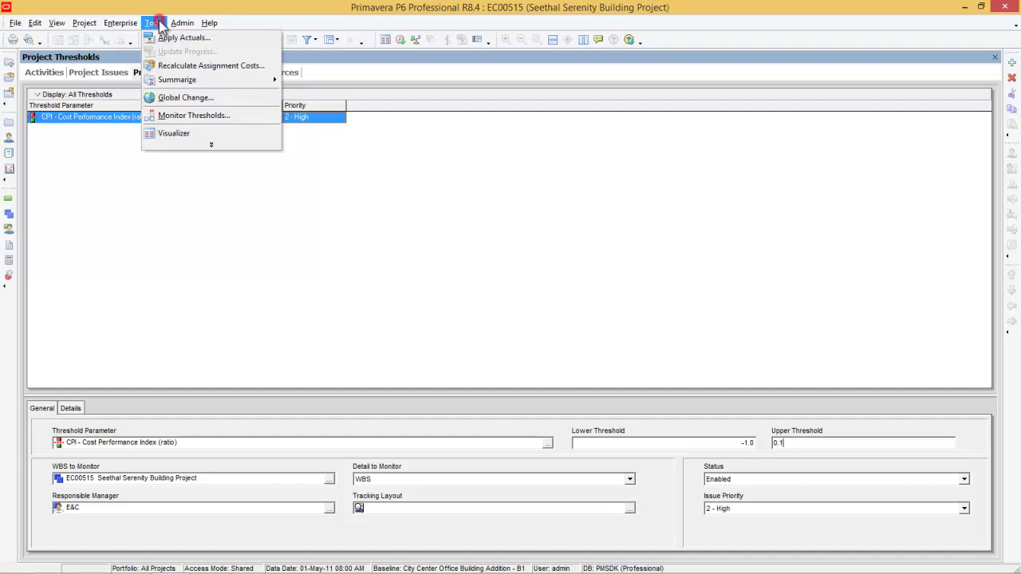
click(175, 115)
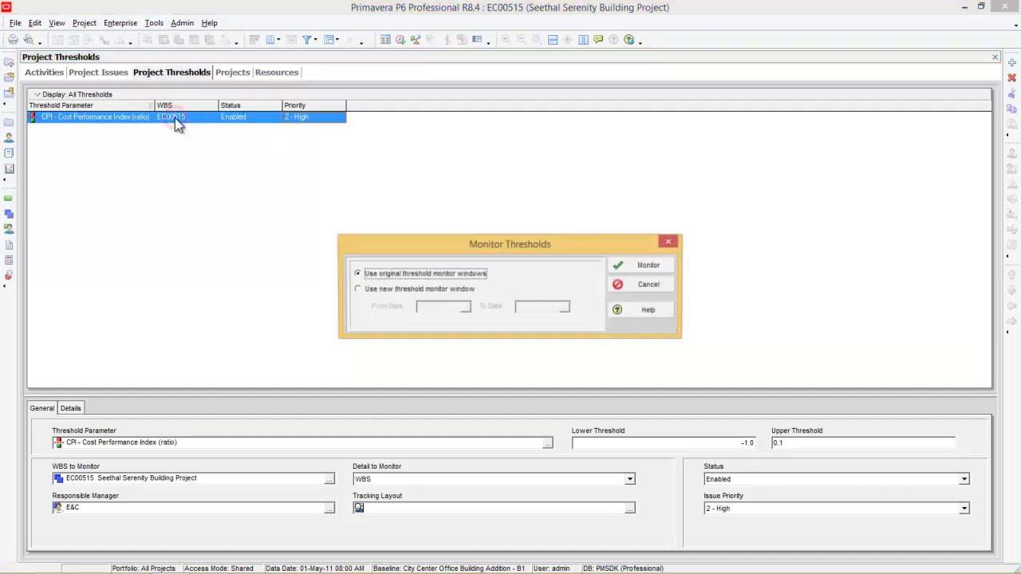
click(629, 269)
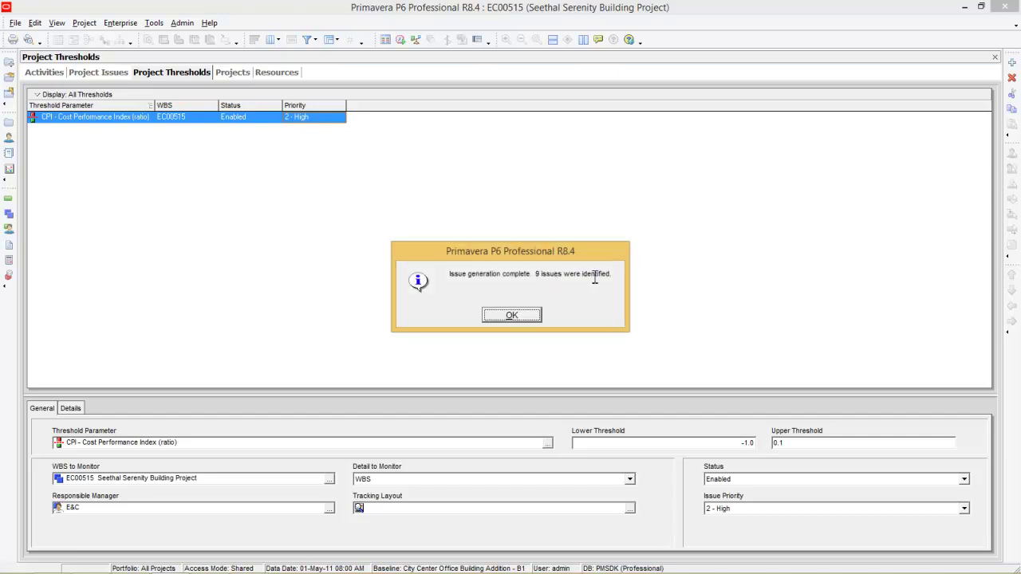
click(515, 317)
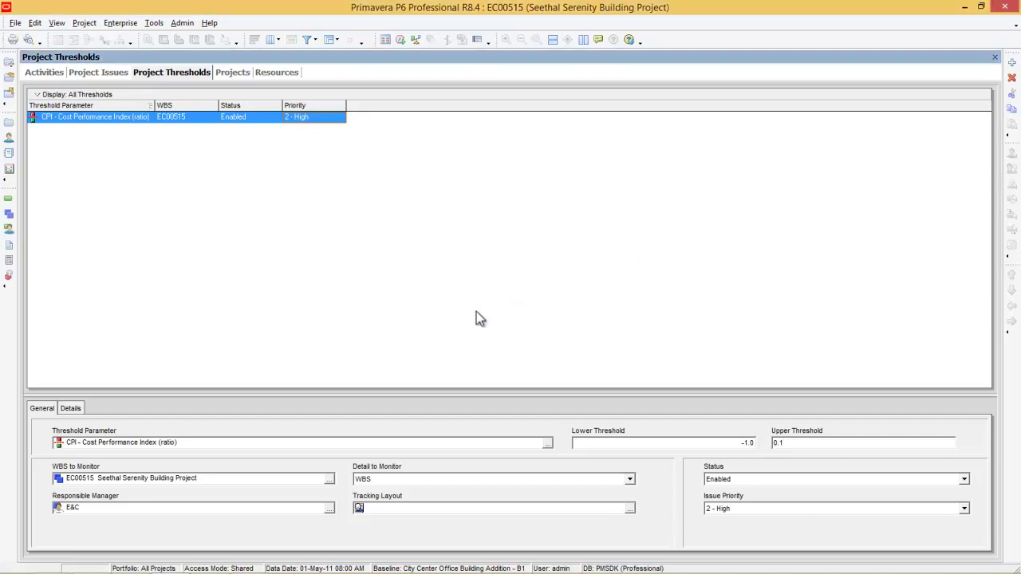
Review the Cost Performance Index issues raised by the threshold monitor in the project issues list.
click(104, 73)
click(117, 130)
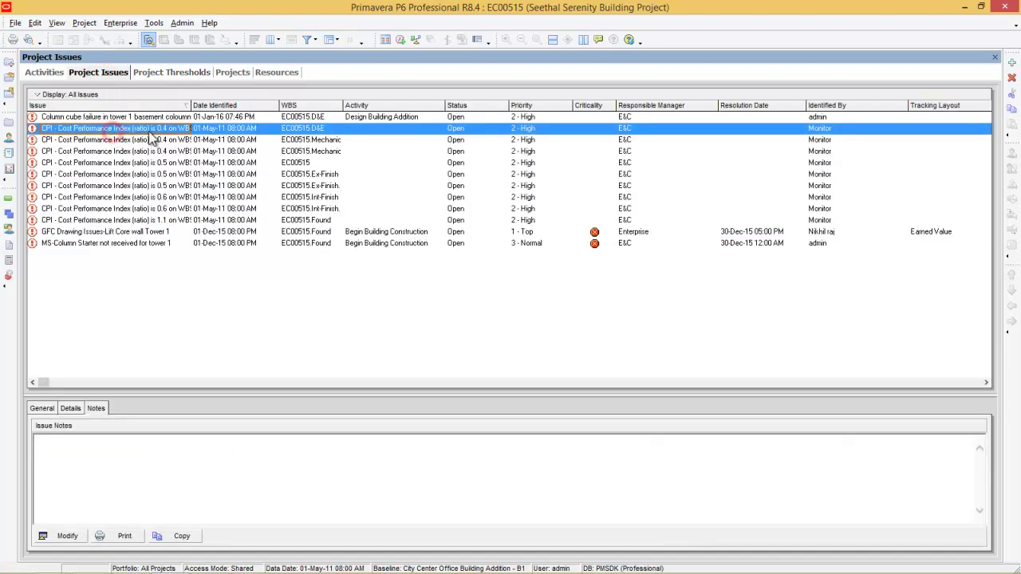
click(169, 141)
click(169, 163)
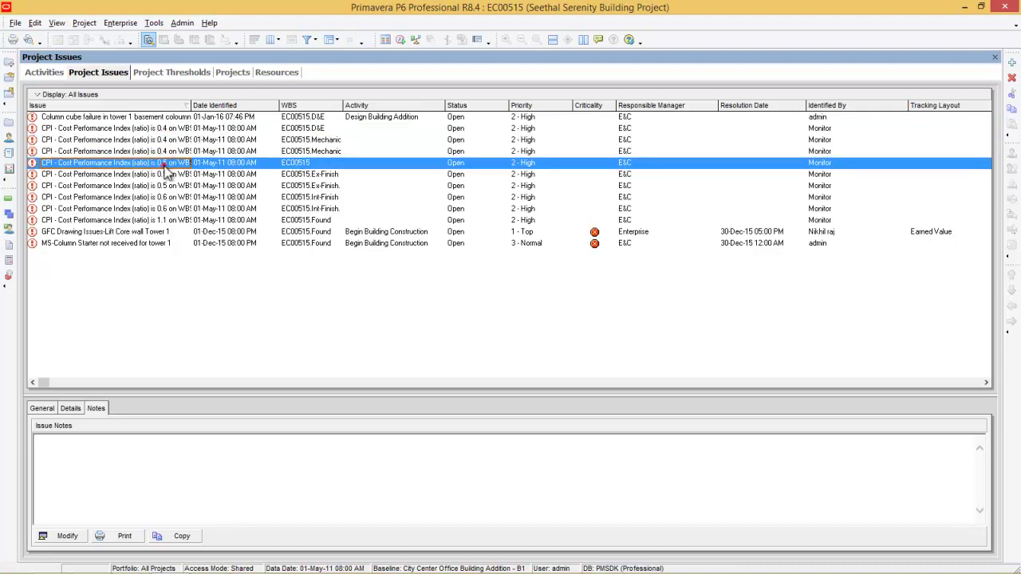
click(163, 197)
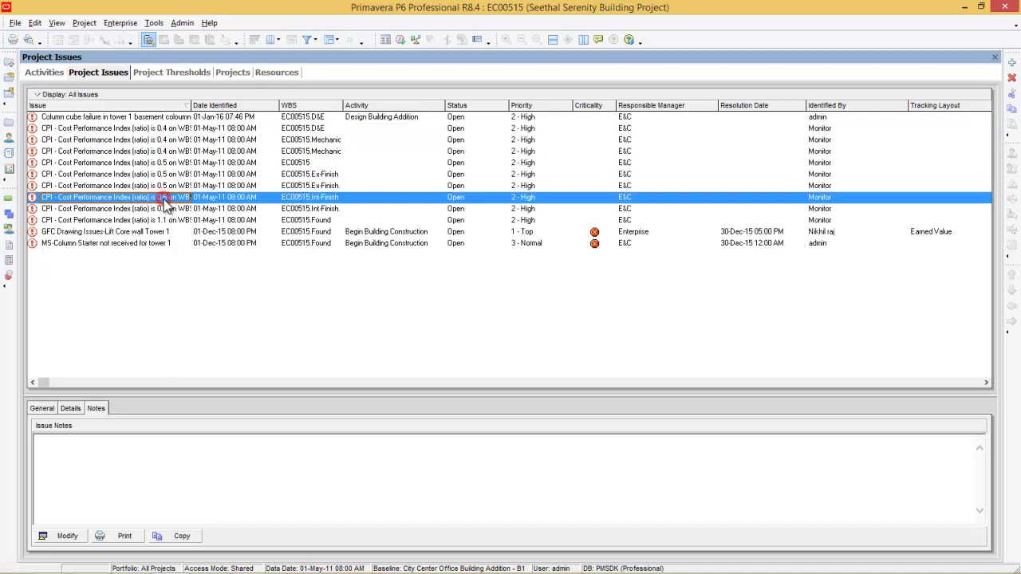
click(165, 220)
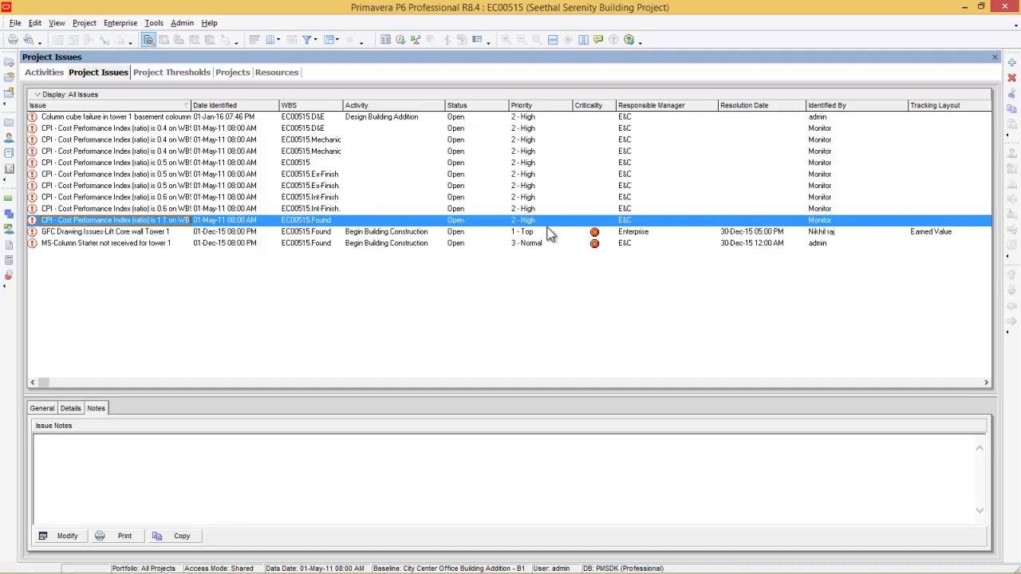
Give the EC00515.Found cost performance issue the green criticality mark and priority 5 - Lowest.
click(604, 222)
click(605, 222)
click(607, 221)
click(596, 267)
click(542, 221)
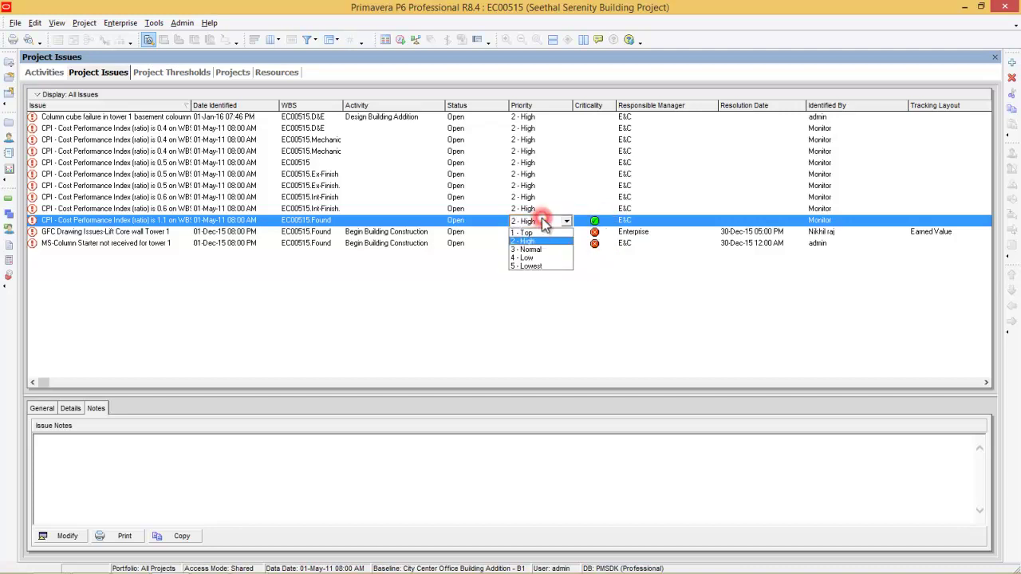
click(536, 266)
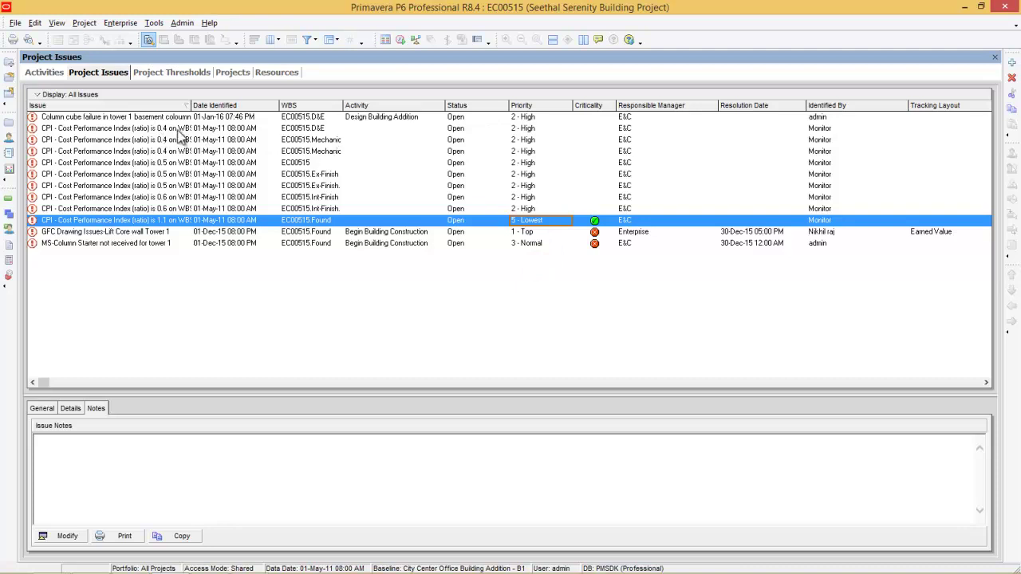
Give the EC00515.D&E cost performance issue the red criticality mark and fill it down through the last Int-Finish issue.
click(594, 130)
click(594, 130)
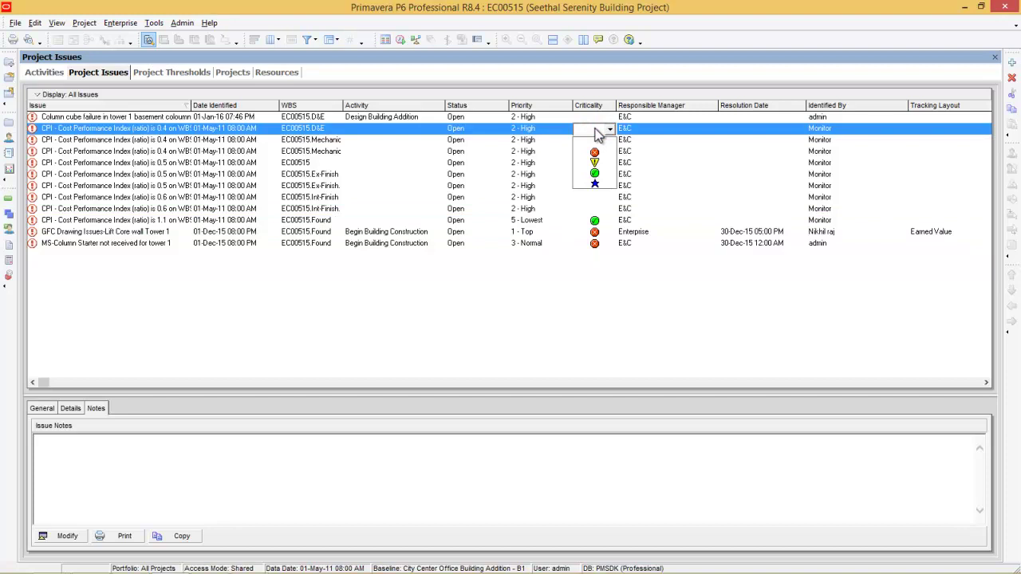
click(595, 152)
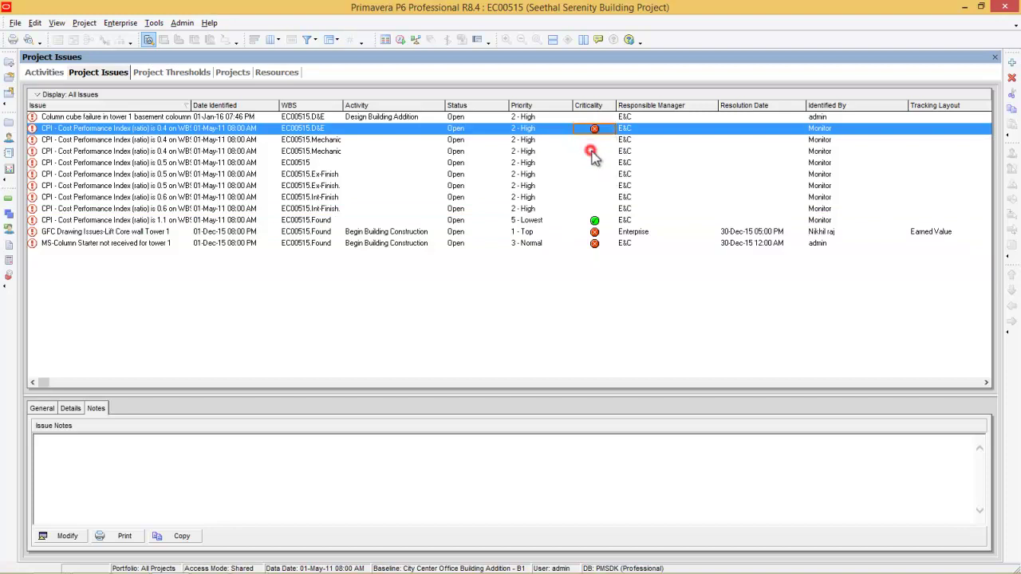
shift+click(594, 209)
right_click(594, 214)
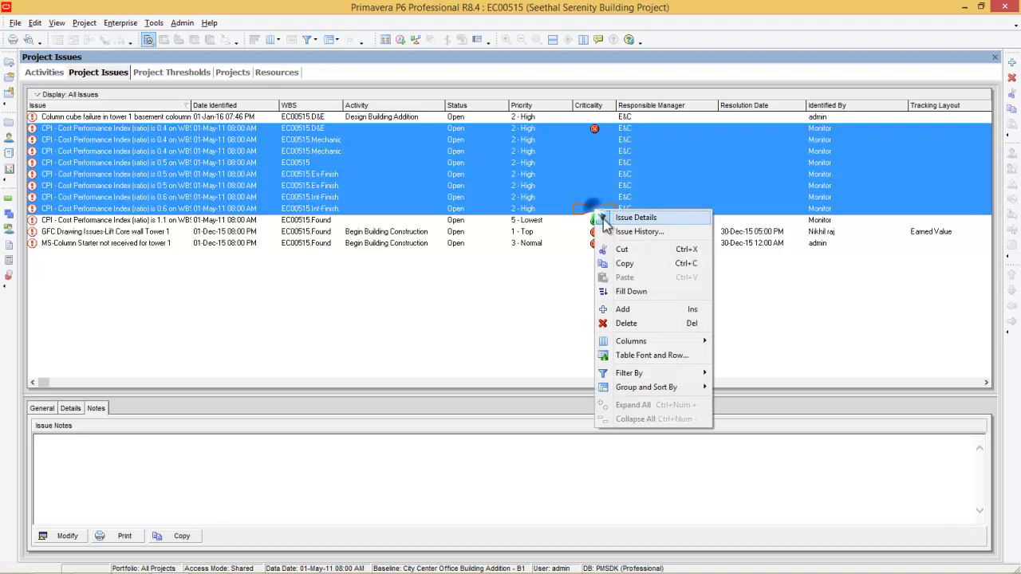
click(635, 293)
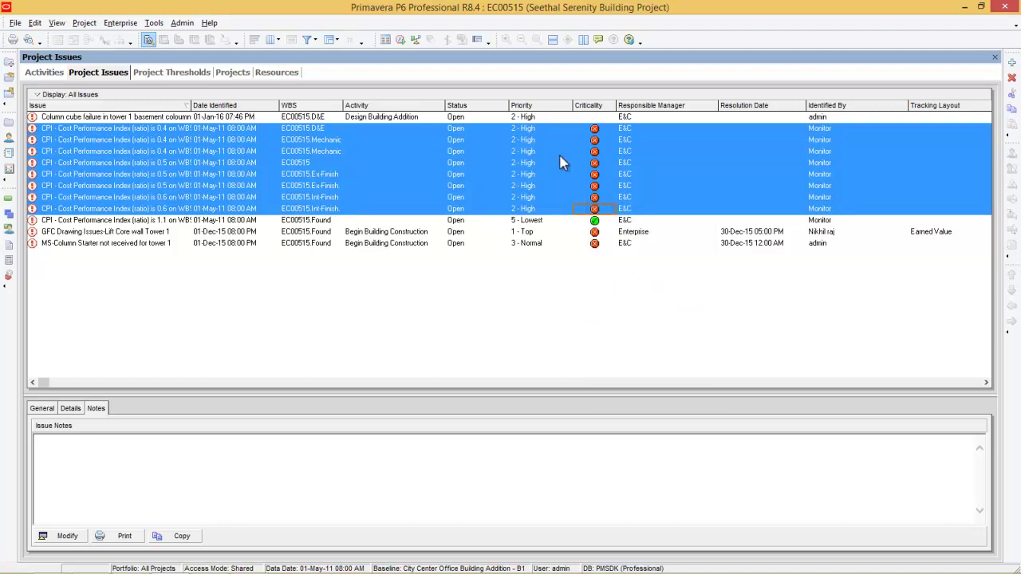
Examine the priorities, index ratios, WBS elements and activity entries of the generated cost performance issues.
click(526, 174)
click(526, 174)
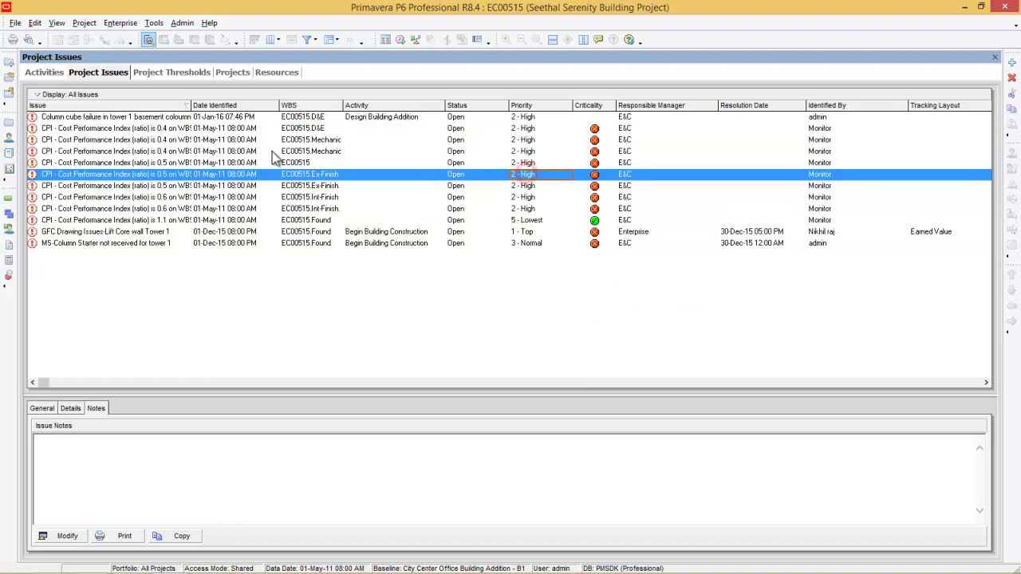
click(174, 130)
click(160, 220)
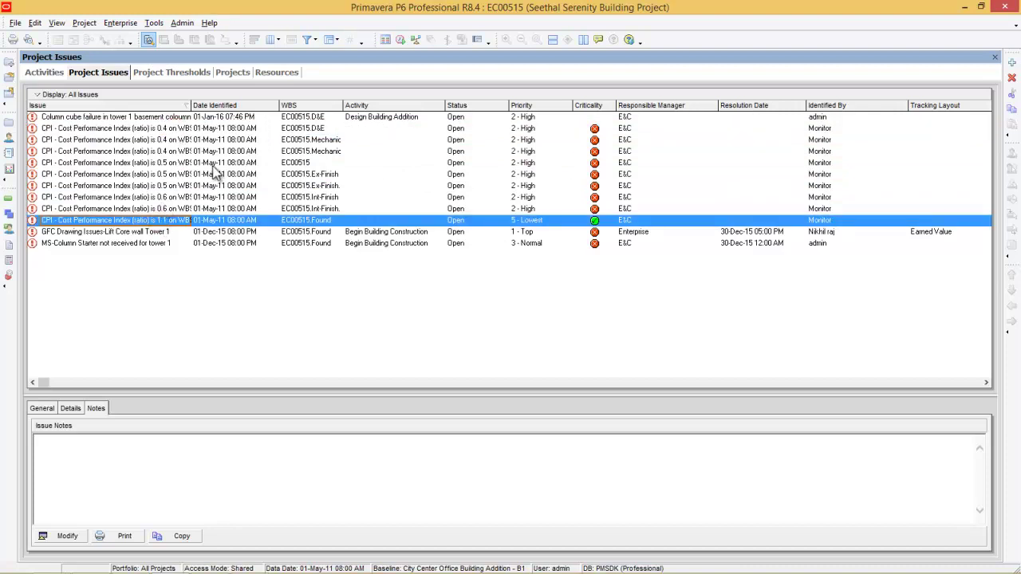
click(148, 152)
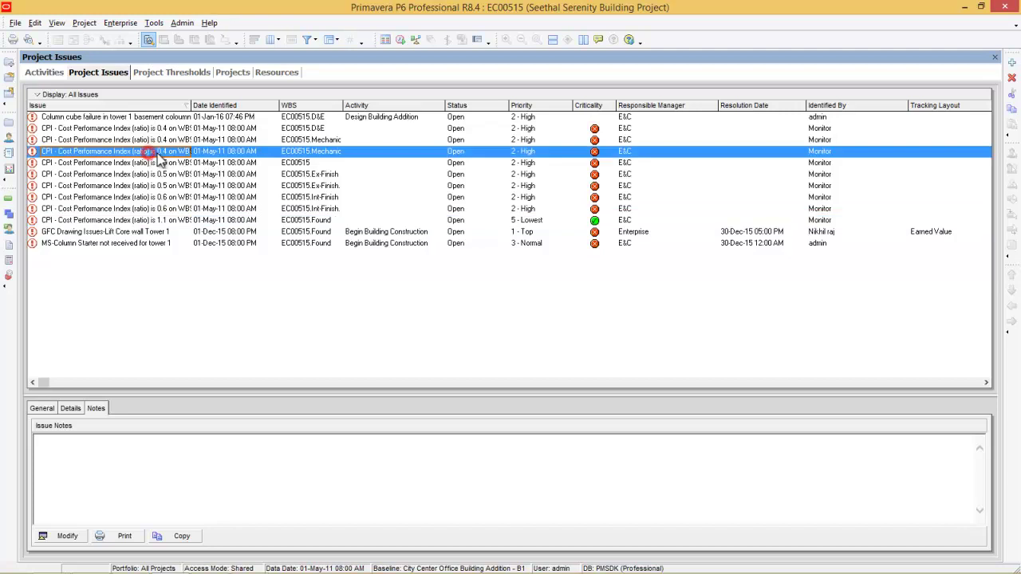
click(304, 163)
click(305, 174)
click(305, 186)
click(305, 197)
click(389, 140)
click(385, 151)
click(383, 163)
click(379, 174)
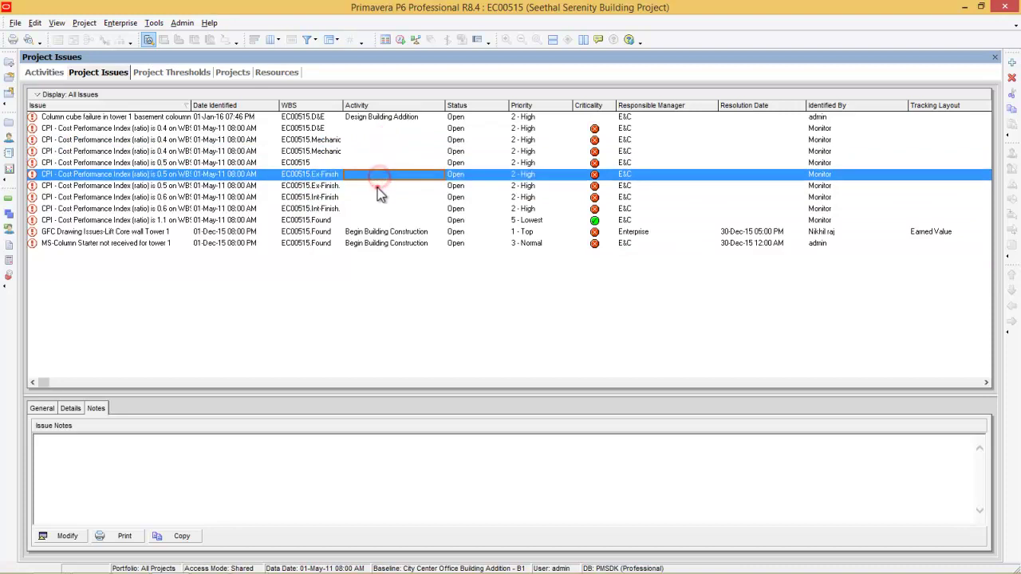
click(377, 186)
click(377, 198)
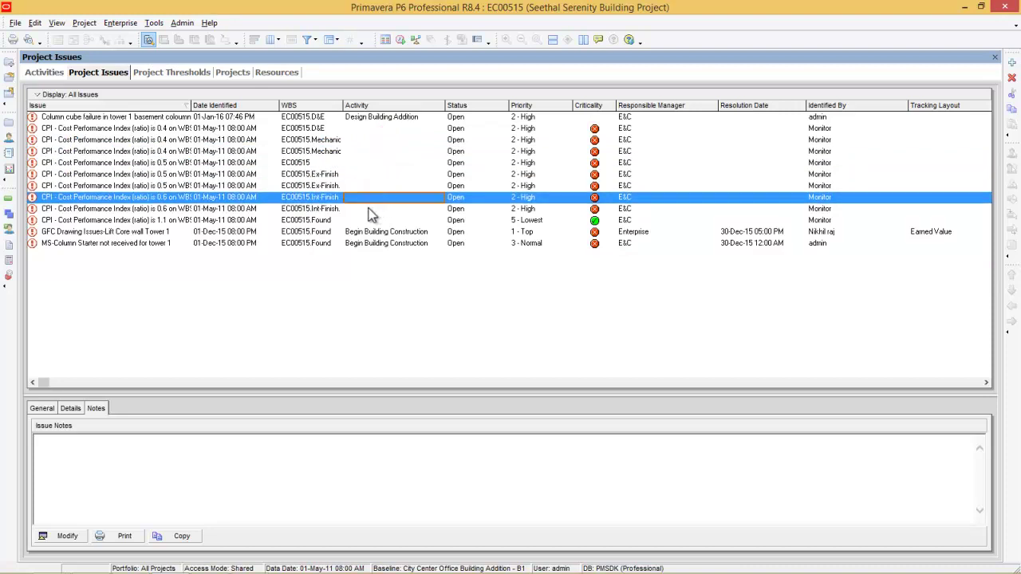
Set the cost performance threshold's detail to monitor to Activity.
click(169, 76)
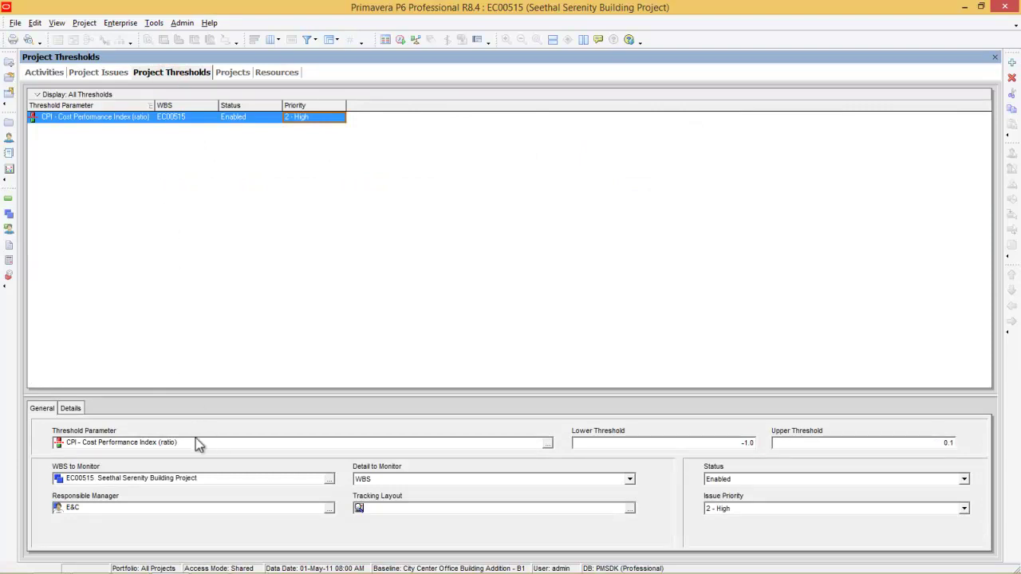
click(491, 479)
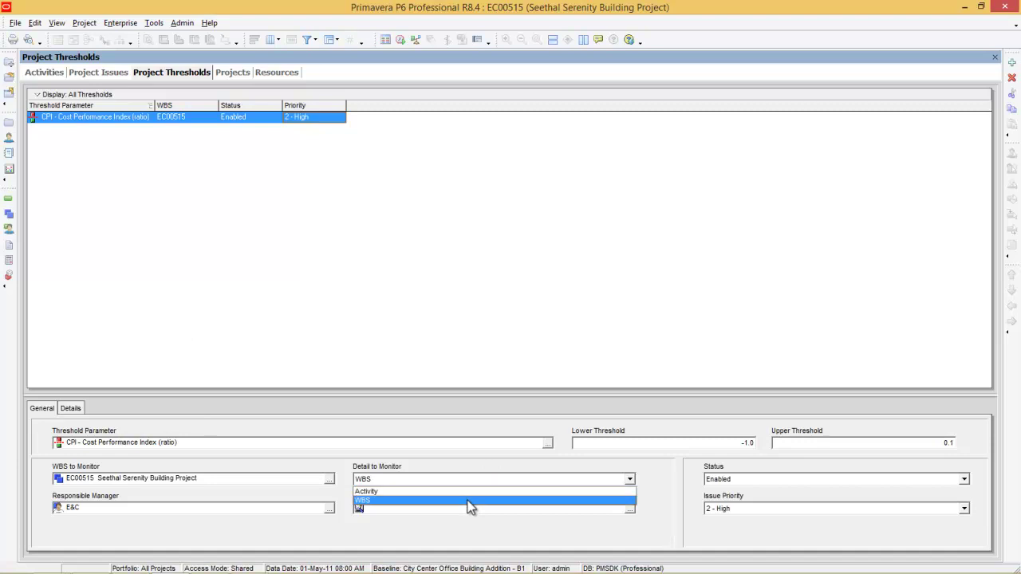
click(468, 492)
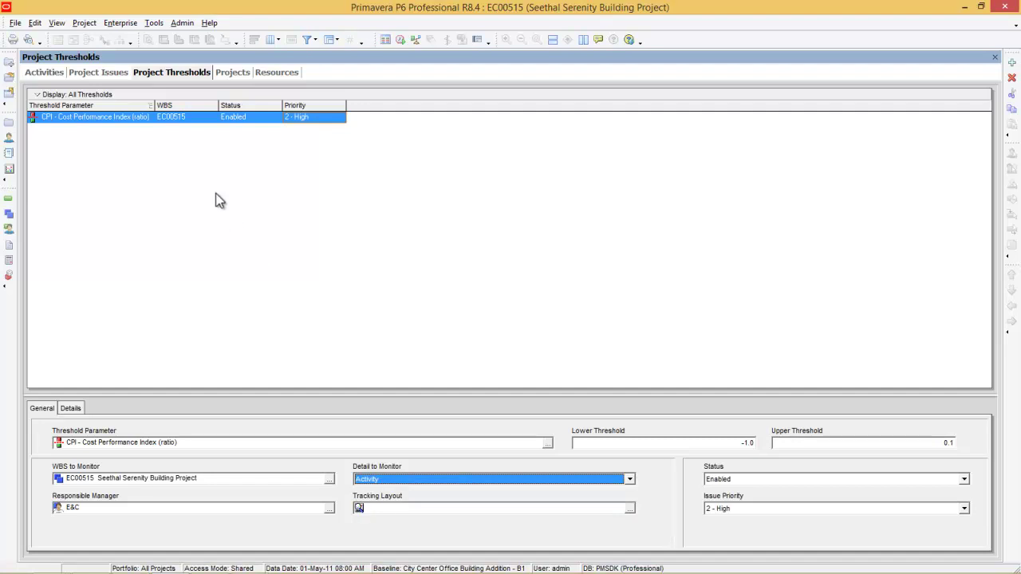
Monitor the activity-level cost performance threshold using the original threshold monitor windows to generate its issues.
click(153, 23)
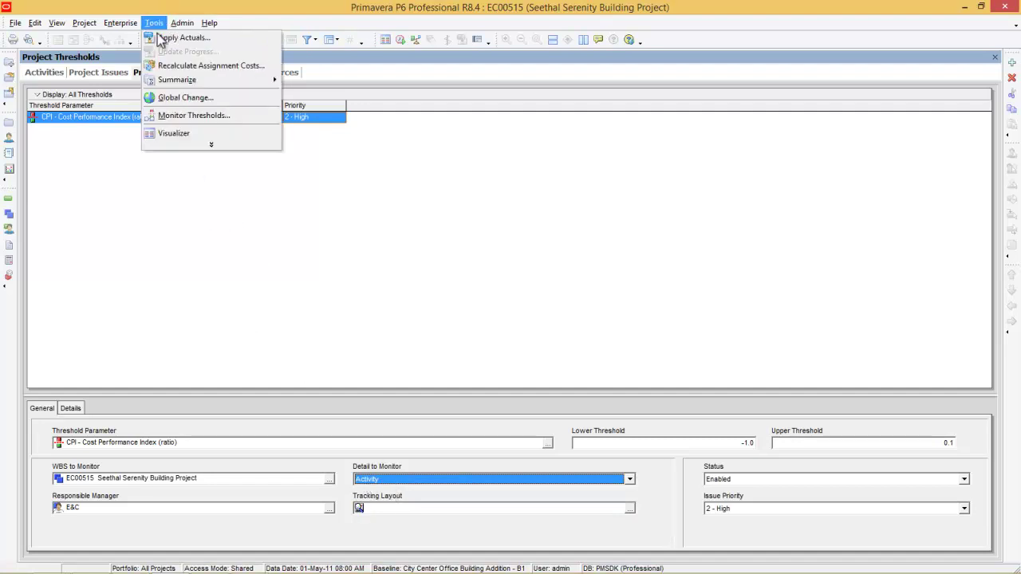
click(166, 116)
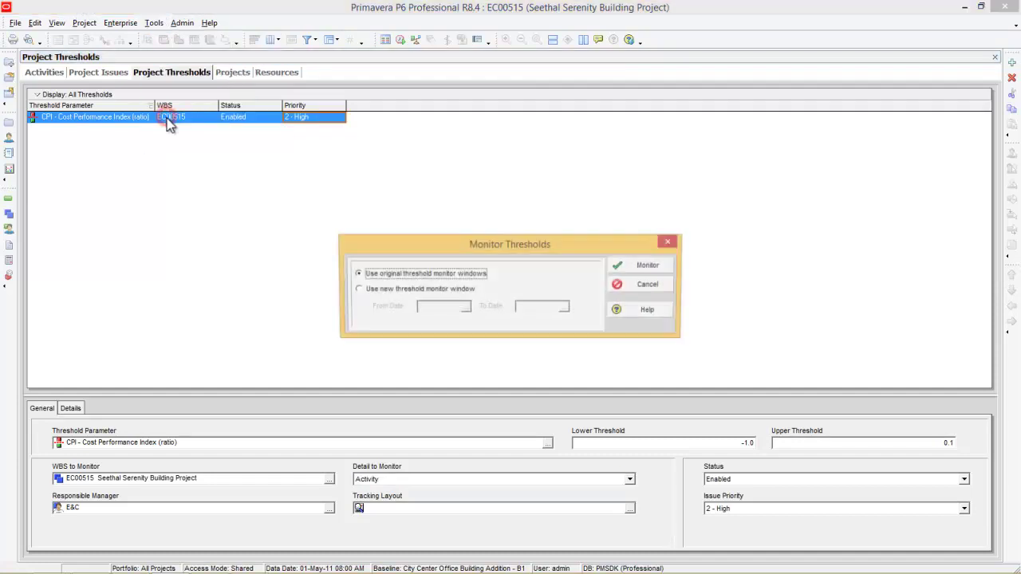
click(649, 267)
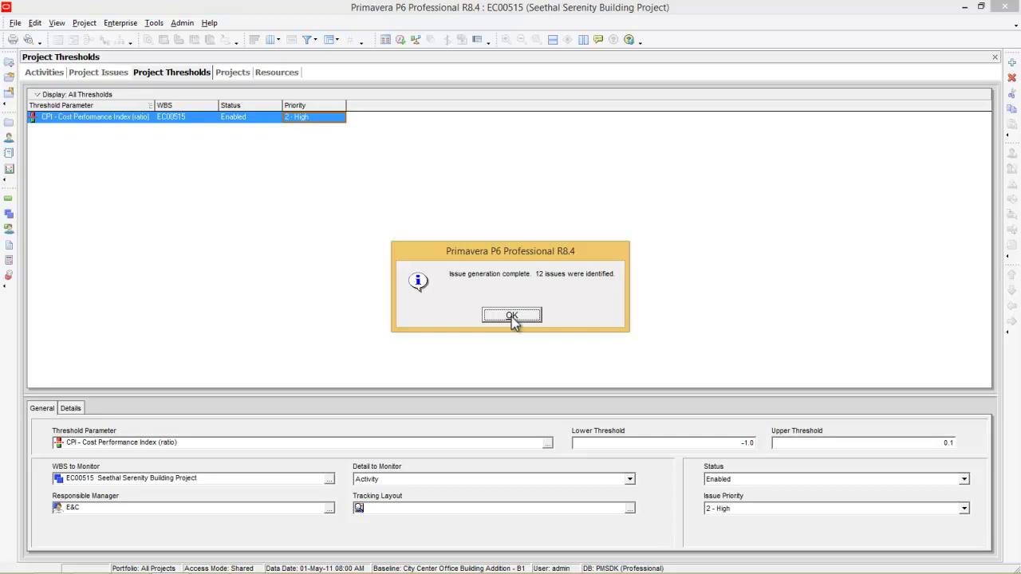
click(514, 318)
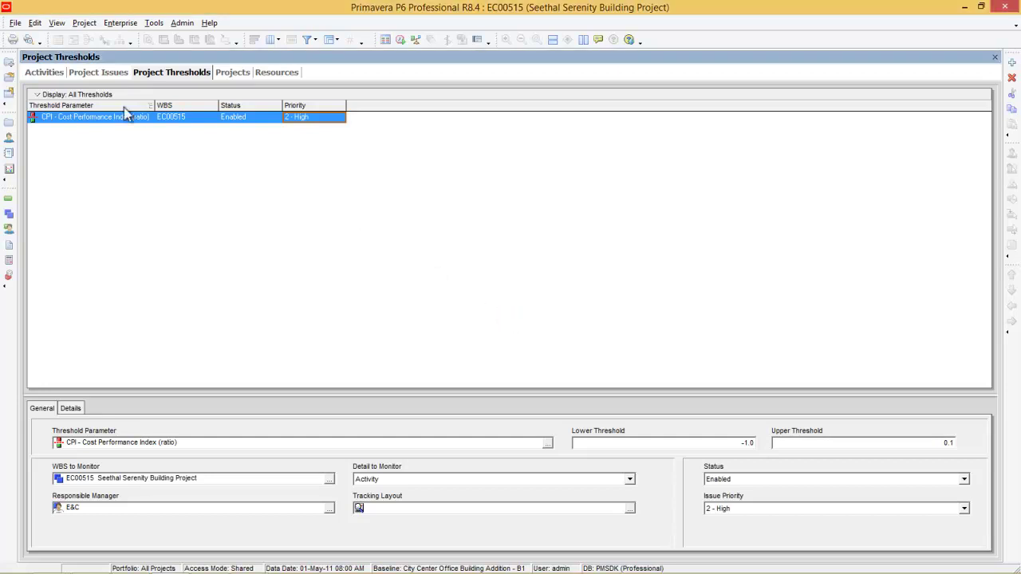
Examine the activity and WBS entries of the cost performance issues in the project issues list, comparing activity-level with WBS-level issues.
click(104, 73)
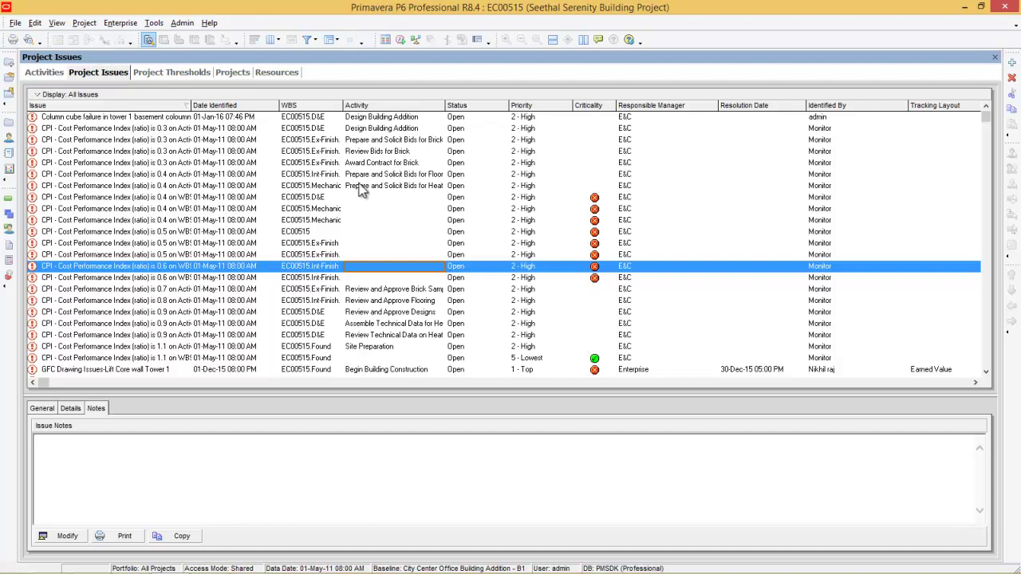
click(371, 130)
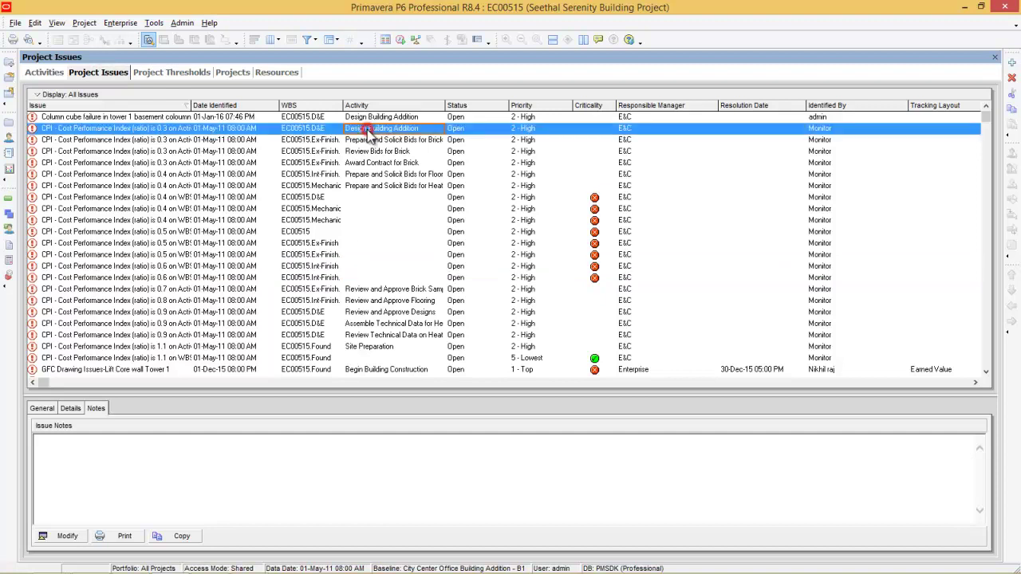
click(371, 140)
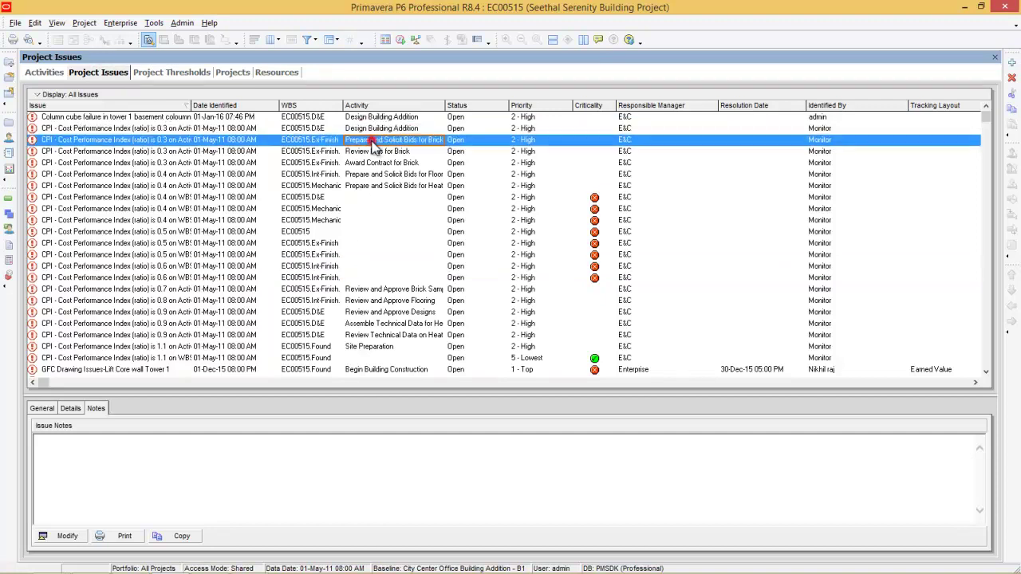
click(372, 152)
click(373, 163)
click(373, 175)
click(374, 186)
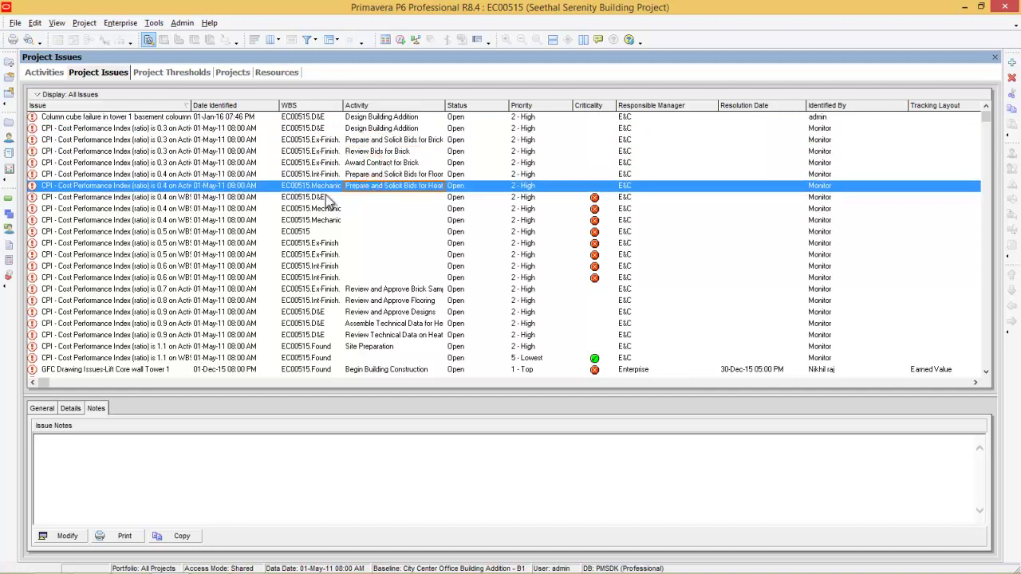
click(319, 197)
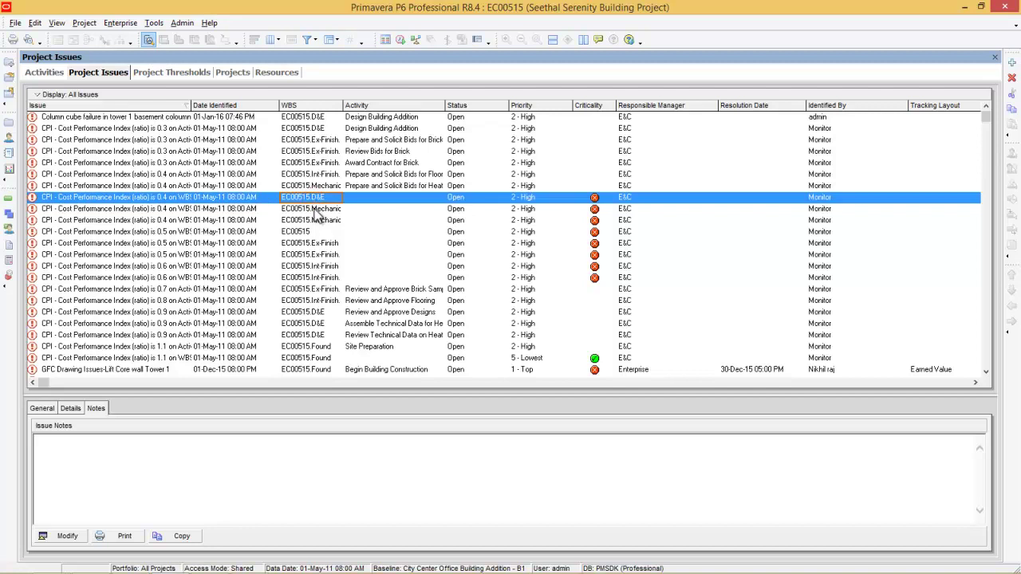
click(315, 209)
click(313, 220)
click(310, 232)
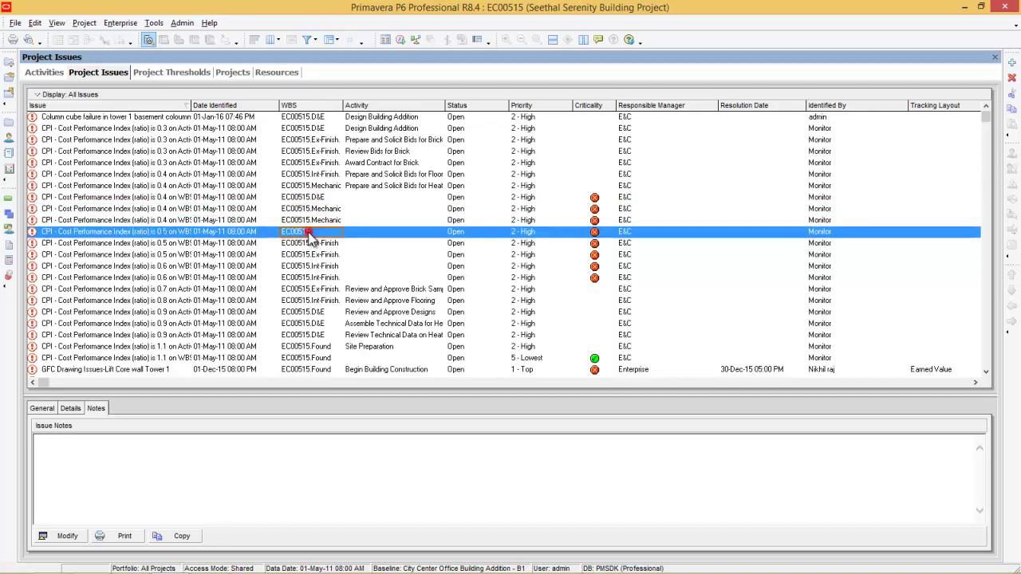
click(308, 243)
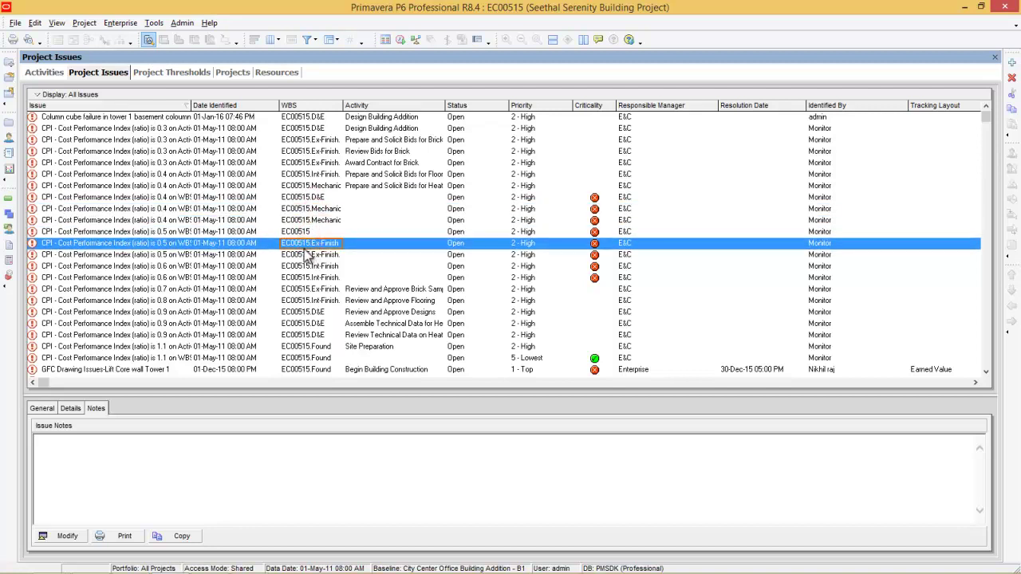